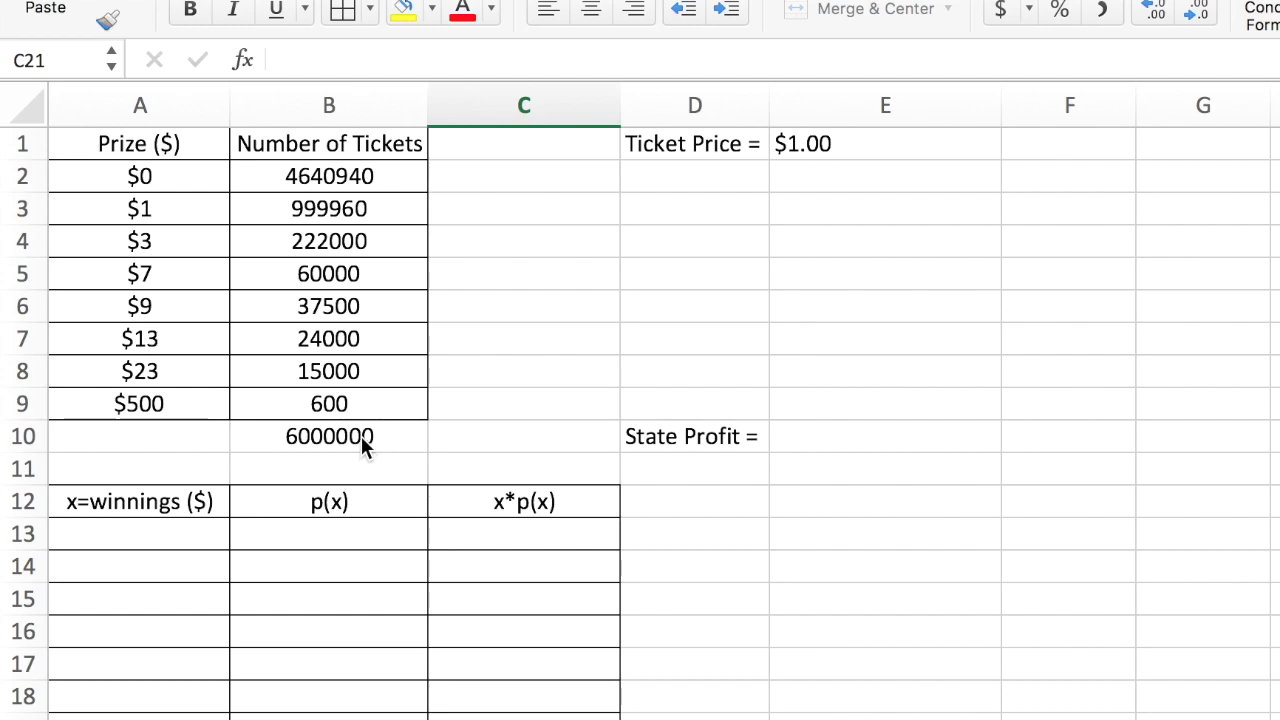
# - Fill the x=winnings column from A13 down to row 20 with prize minus fixed ticket price, using =A2-$E$1
pyautogui.click(188, 530)
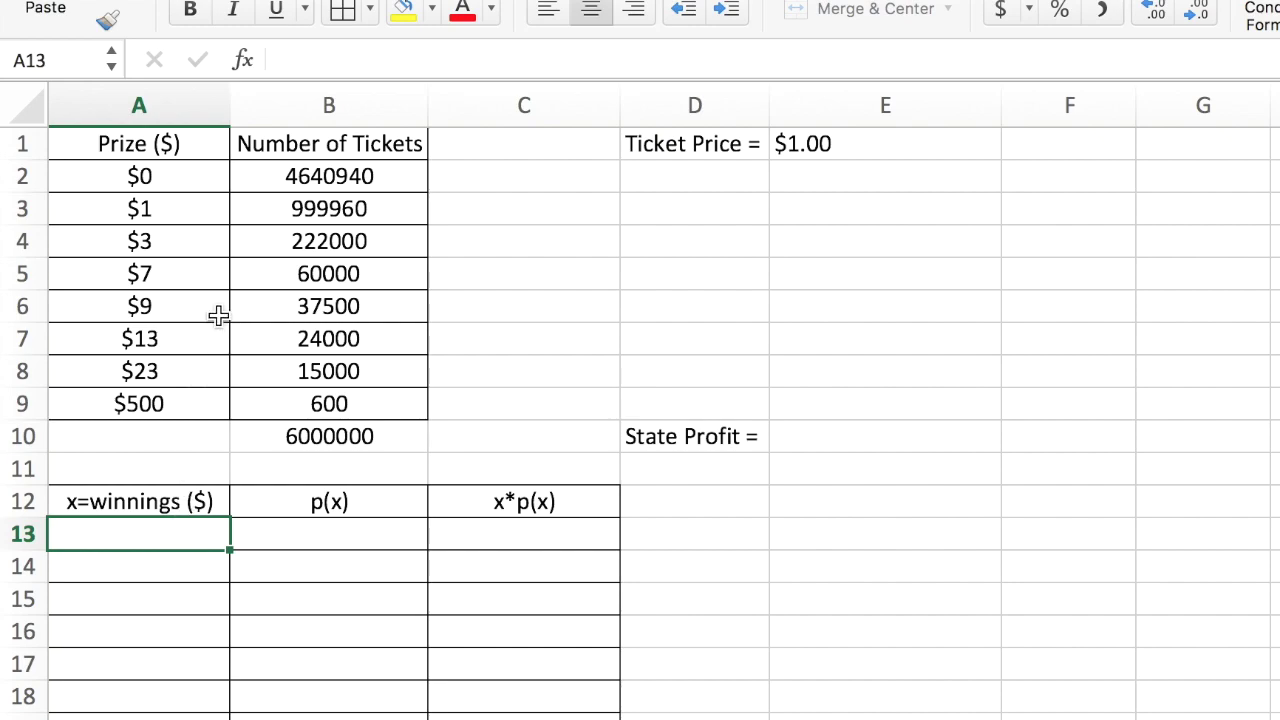
pyautogui.write('=')
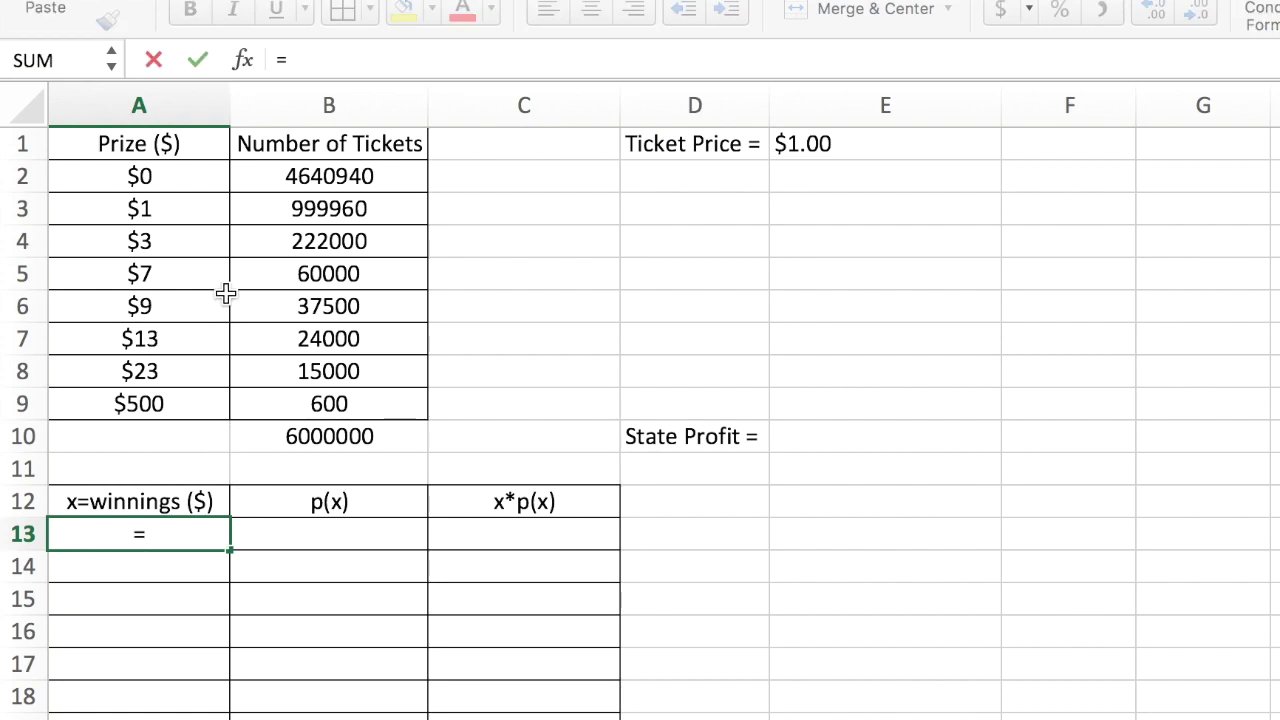
pyautogui.click(171, 181)
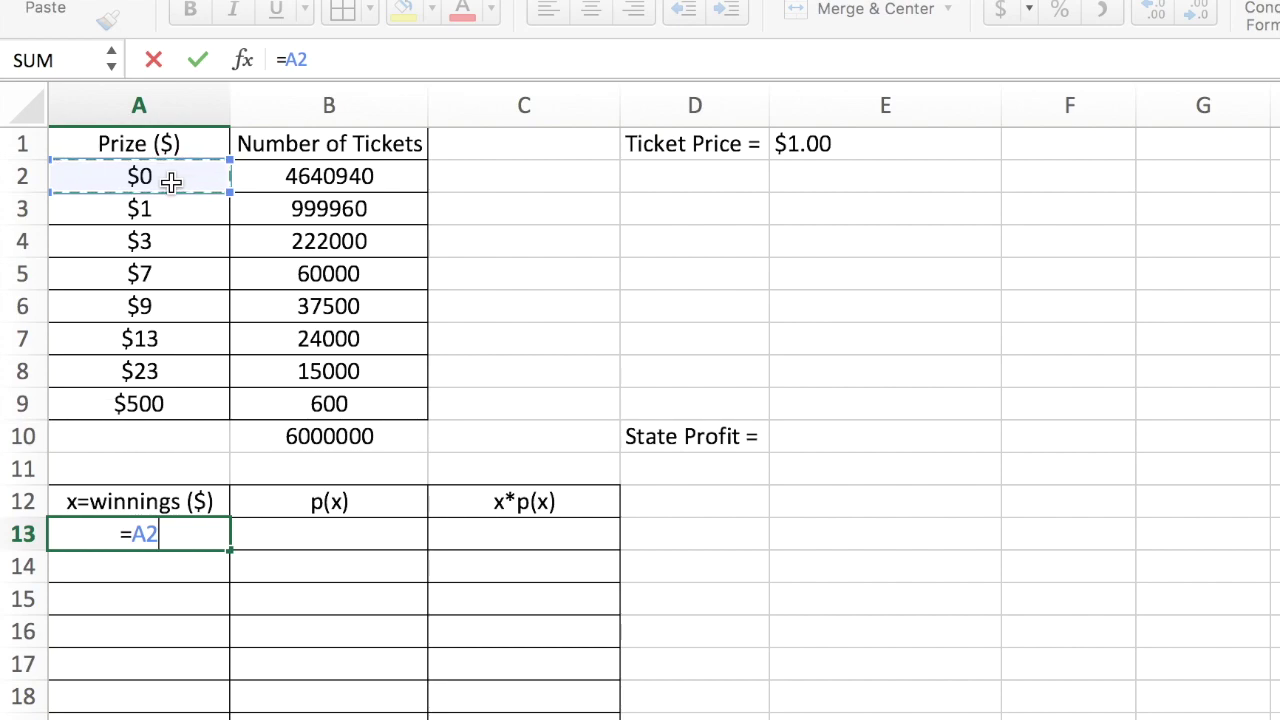
pyautogui.write('-')
pyautogui.click(803, 146)
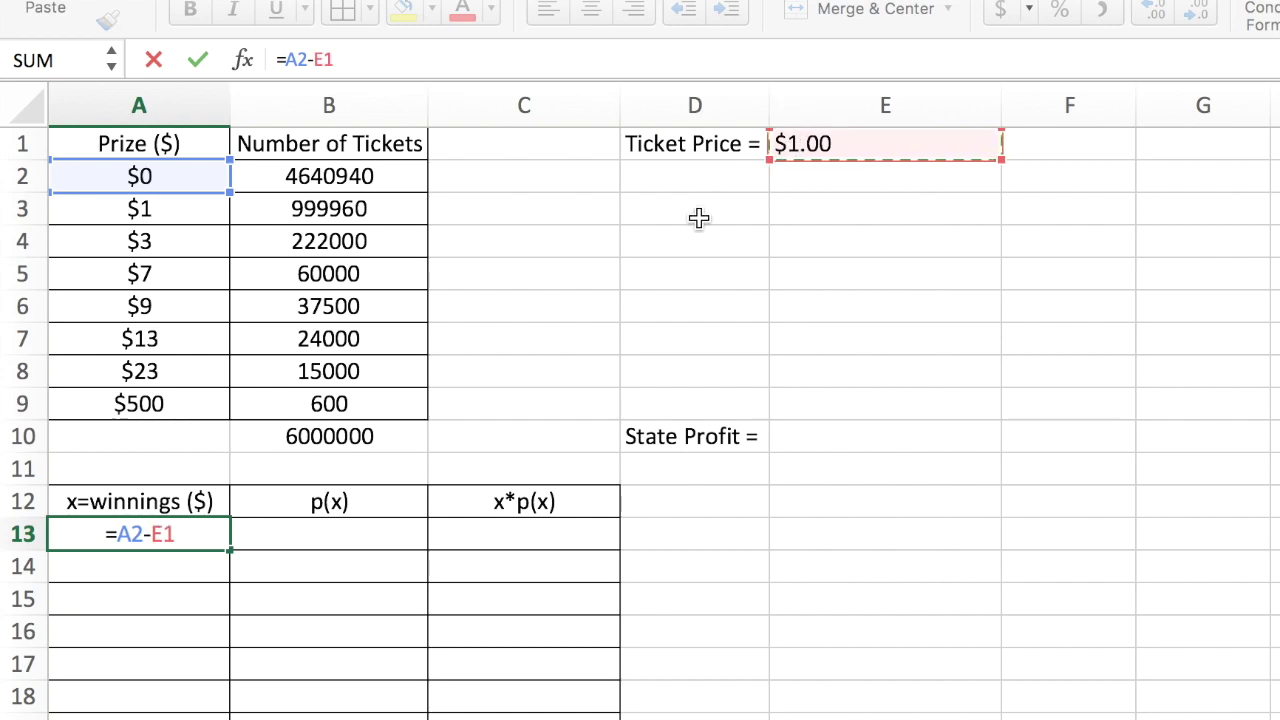
pyautogui.click(160, 535)
pyautogui.write('$')
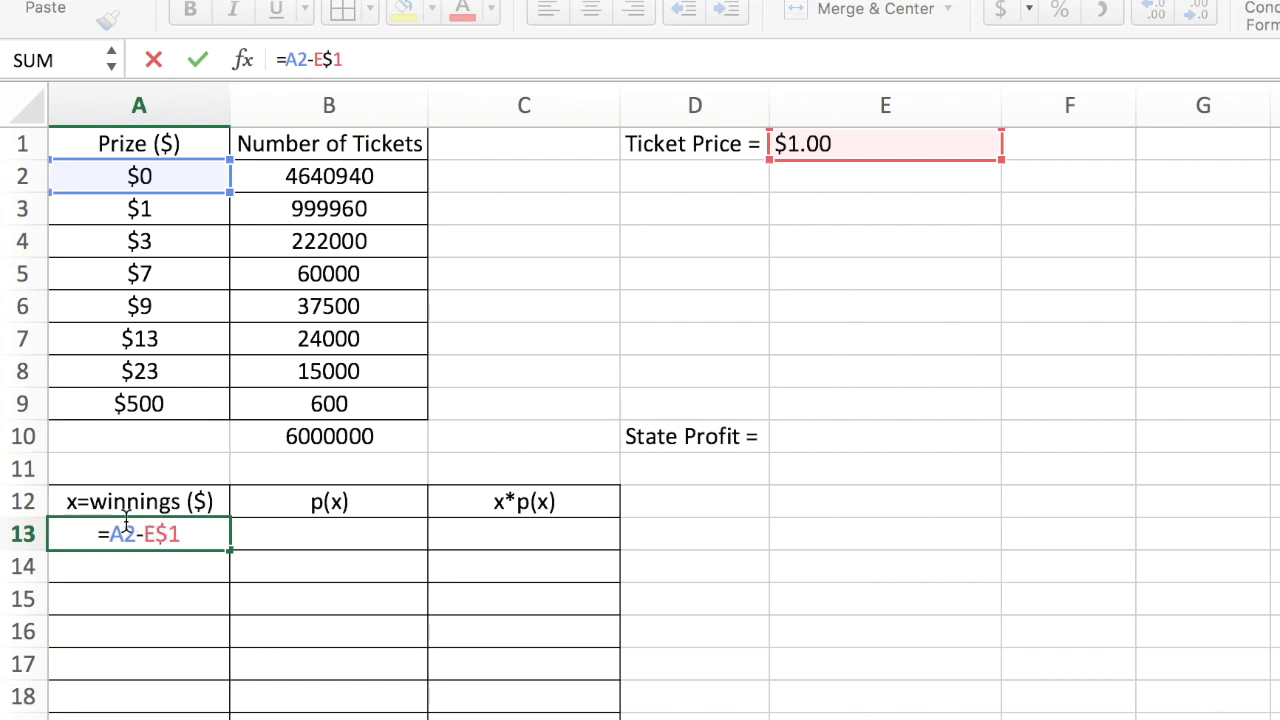
pyautogui.click(148, 535)
pyautogui.write('$')
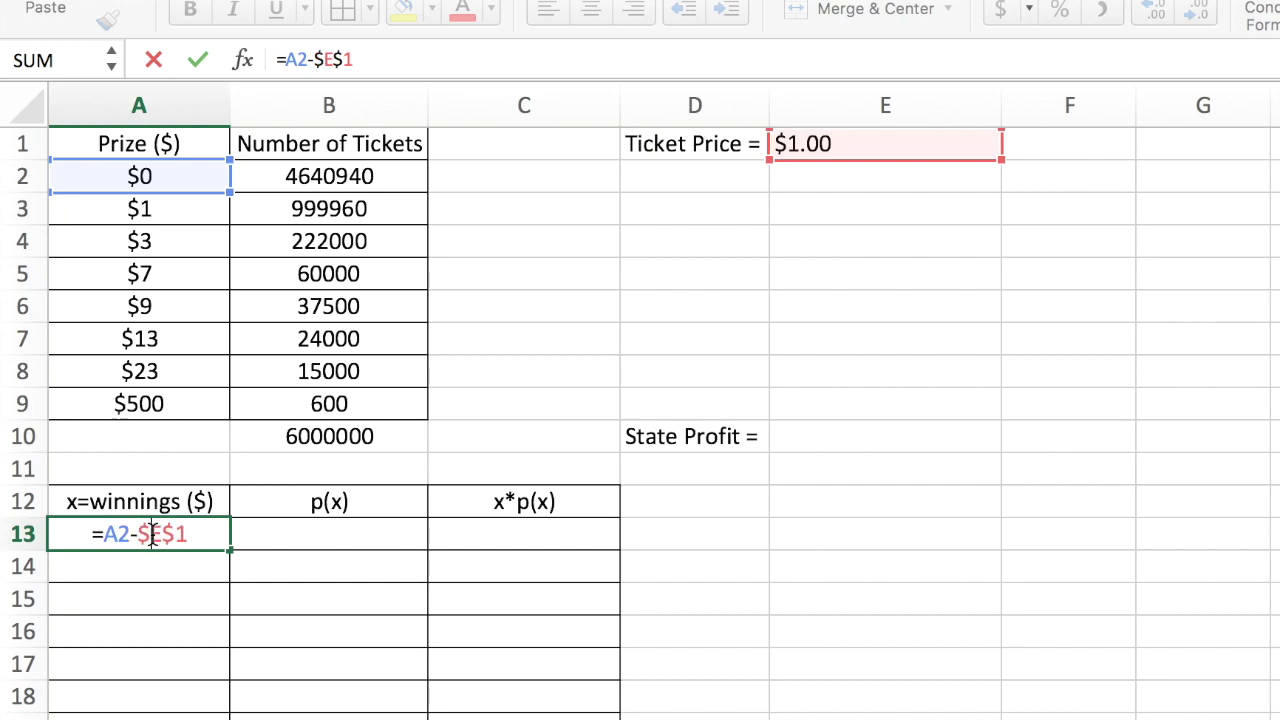
pyautogui.press('Return')
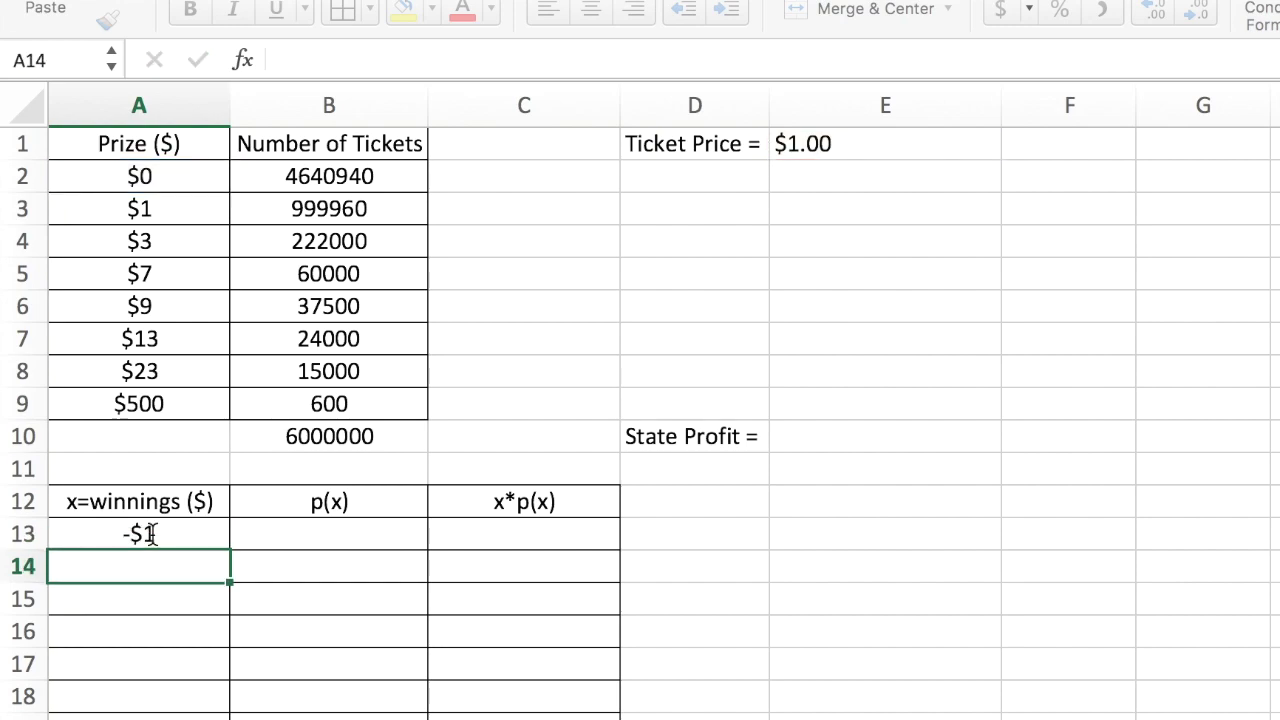
pyautogui.moveTo(106, 534); pyautogui.dragTo(118, 719)
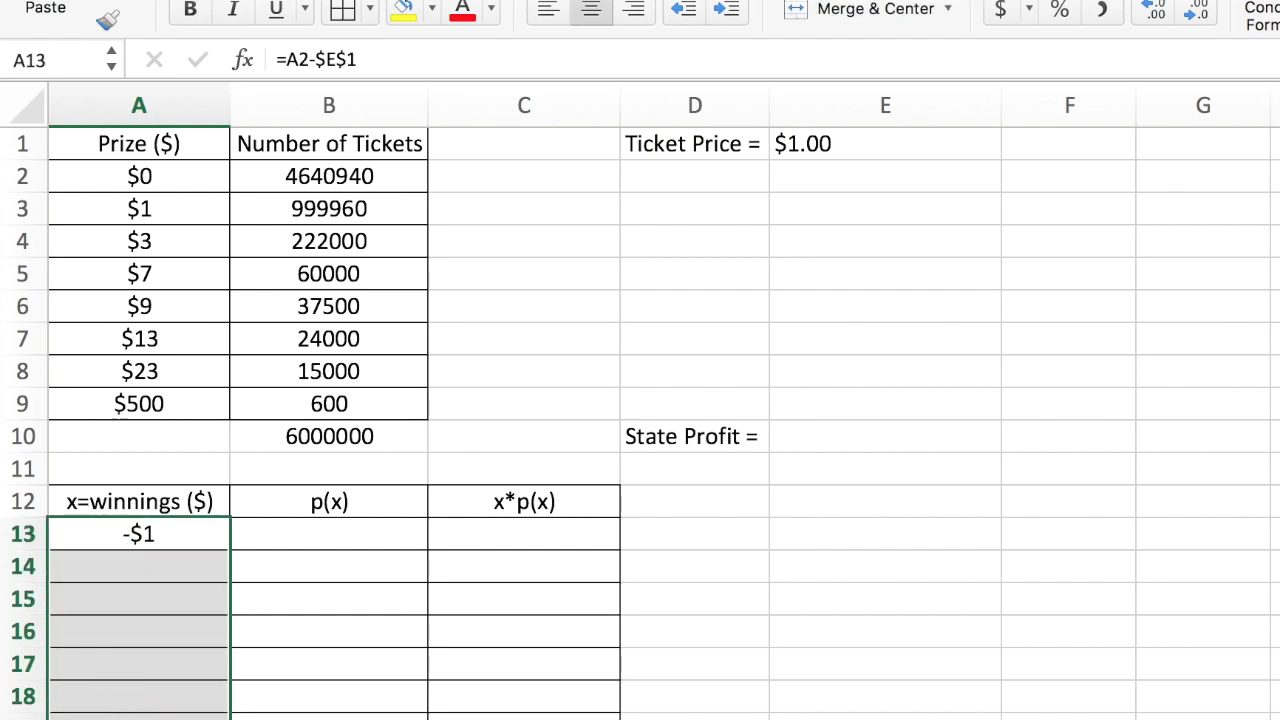
pyautogui.hotkey('ctrl', 'd')
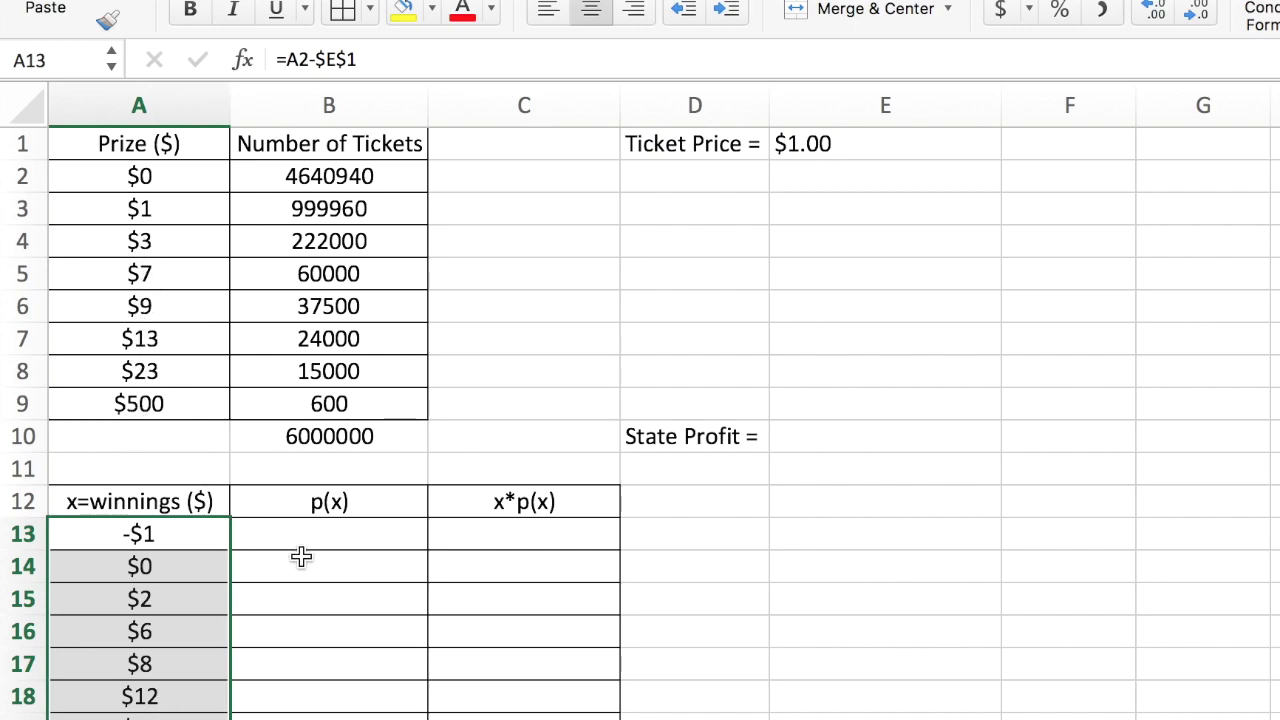
# - Fill the p(x) column from B13 down to row 20 with tickets divided by the fixed ticket total, using =B2/$B$10
pyautogui.click(320, 536)
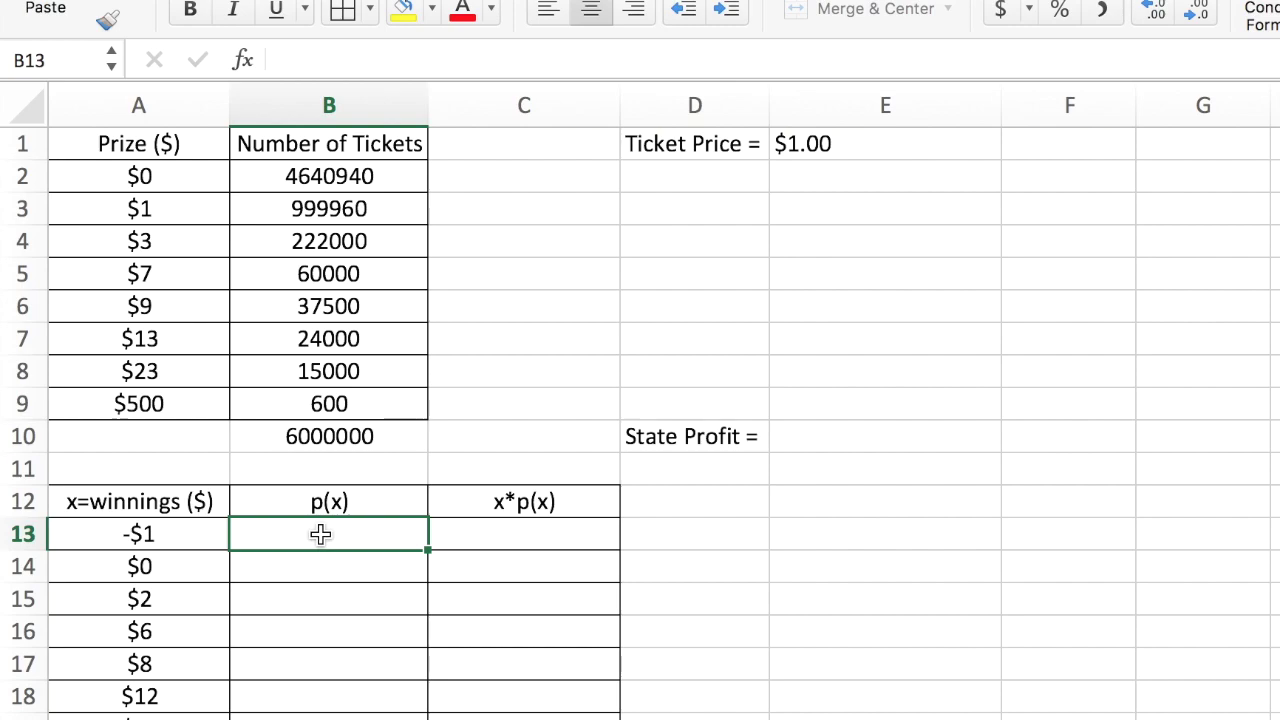
pyautogui.write('=')
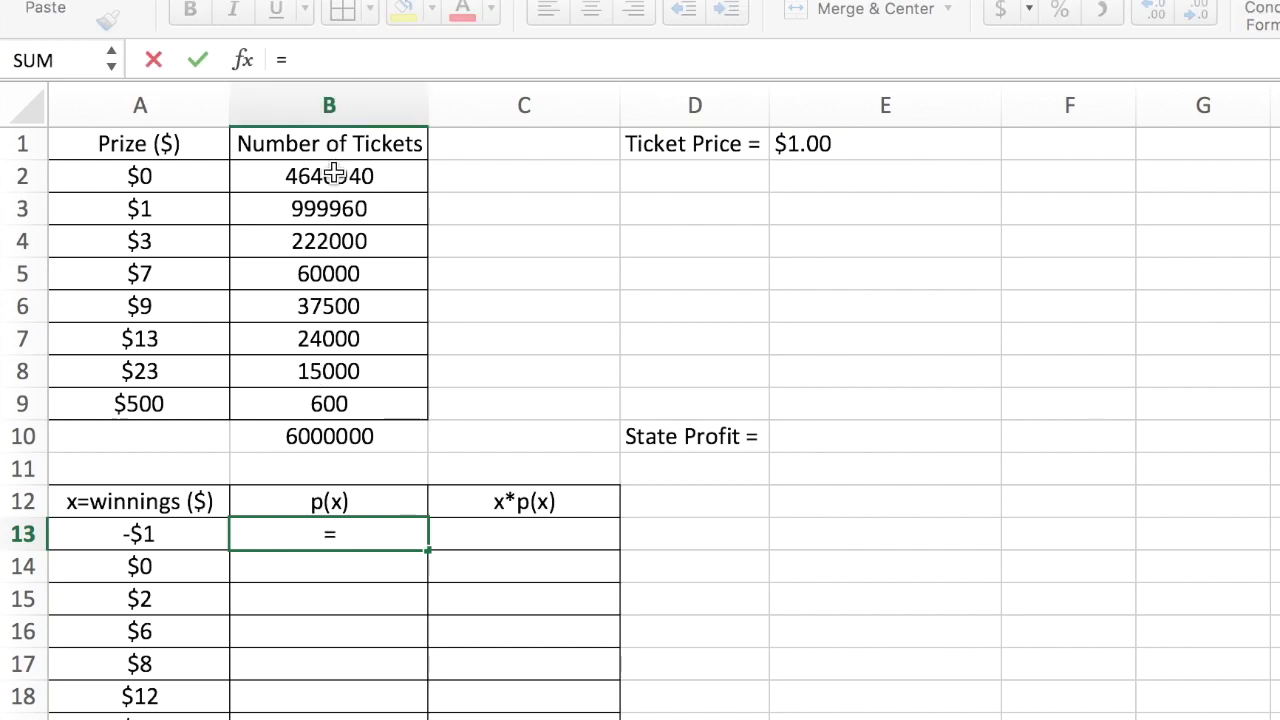
pyautogui.click(330, 178)
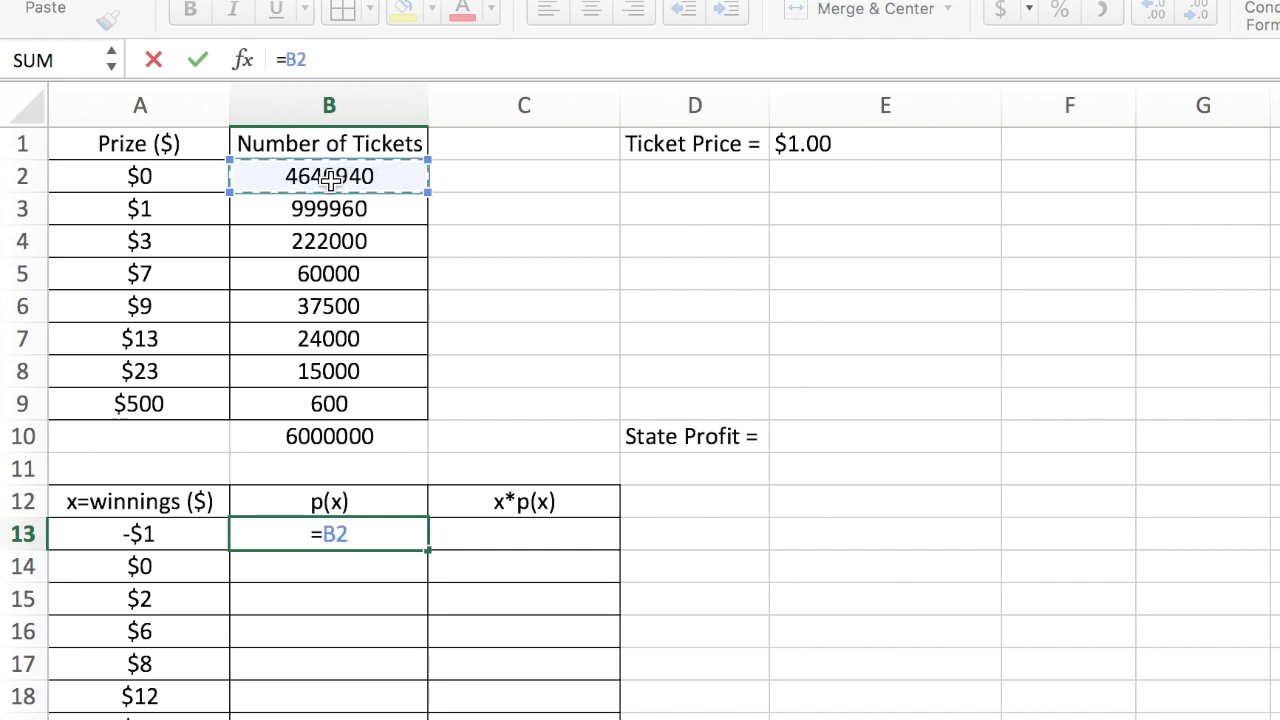
pyautogui.write('/')
pyautogui.click(316, 446)
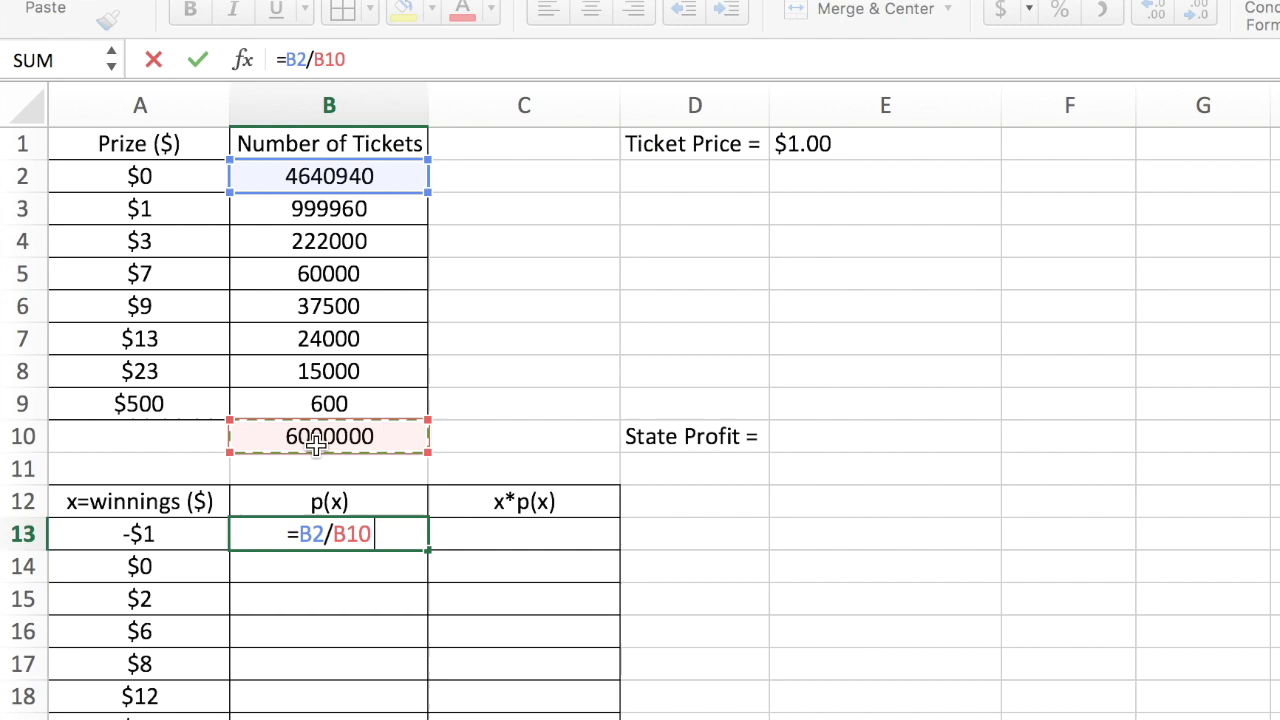
pyautogui.click(345, 533)
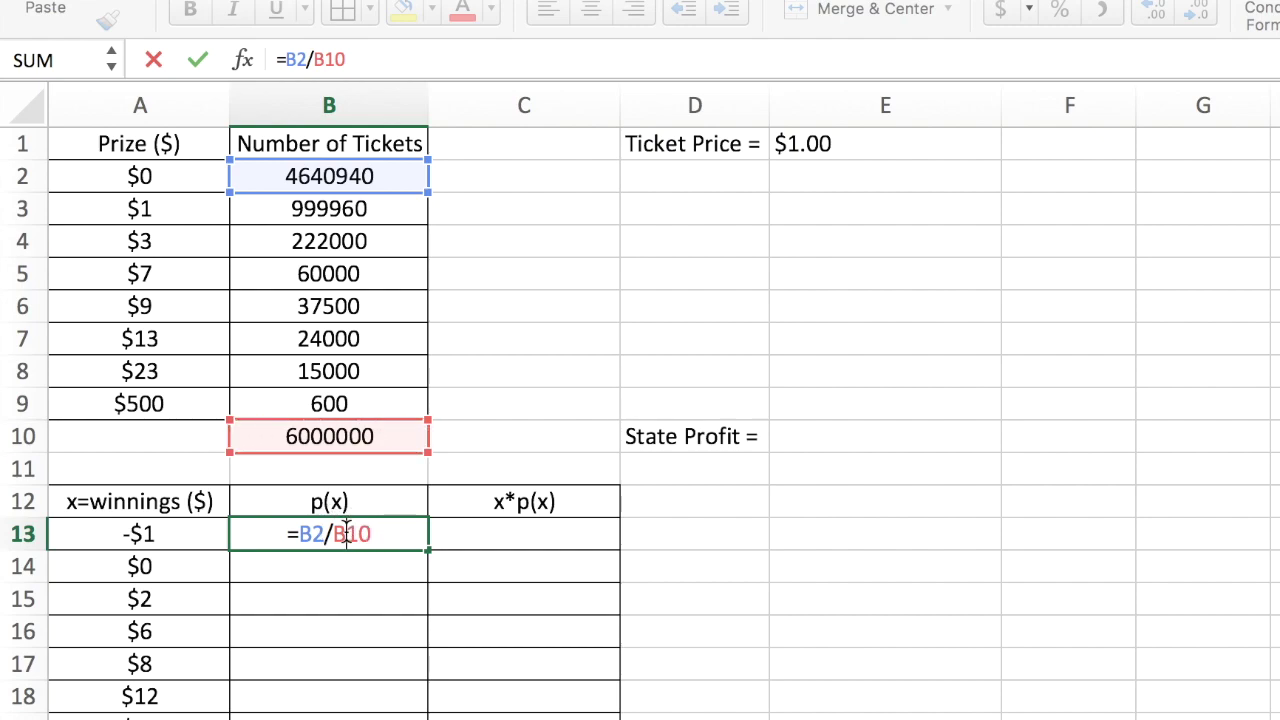
pyautogui.write('$')
pyautogui.press('Left')
pyautogui.press('Left')
pyautogui.write('$')
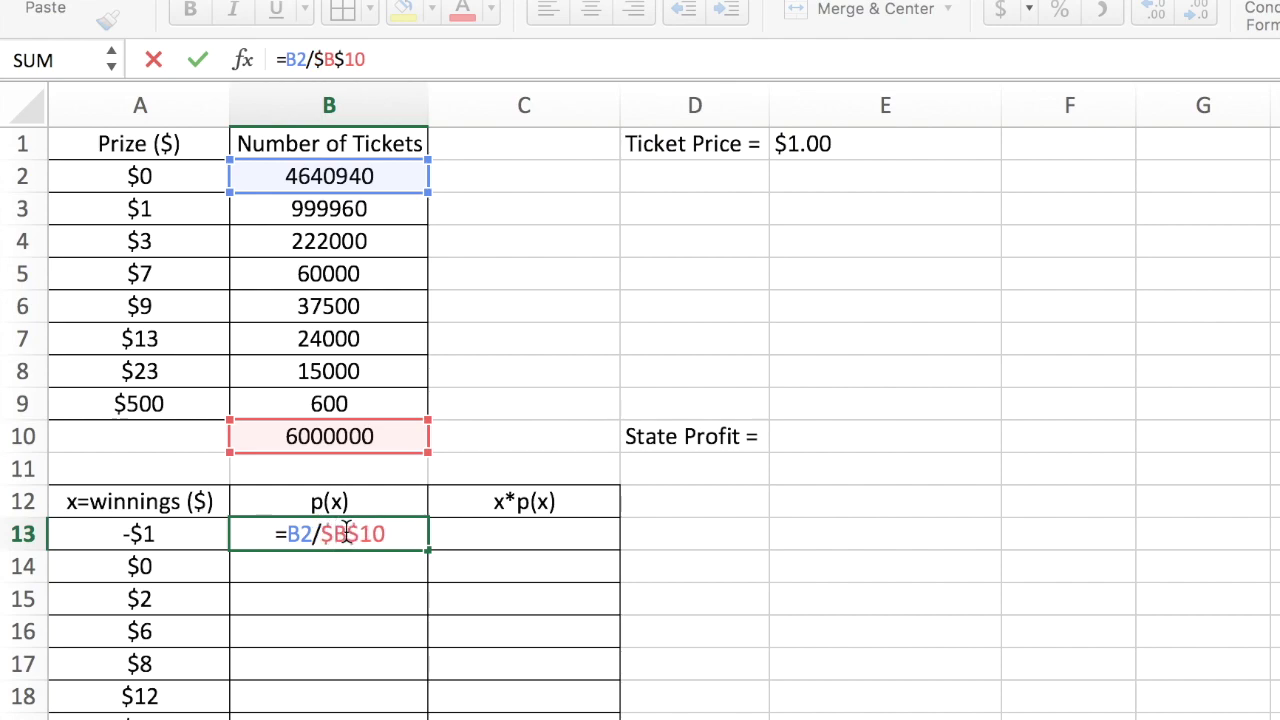
pyautogui.press('Return')
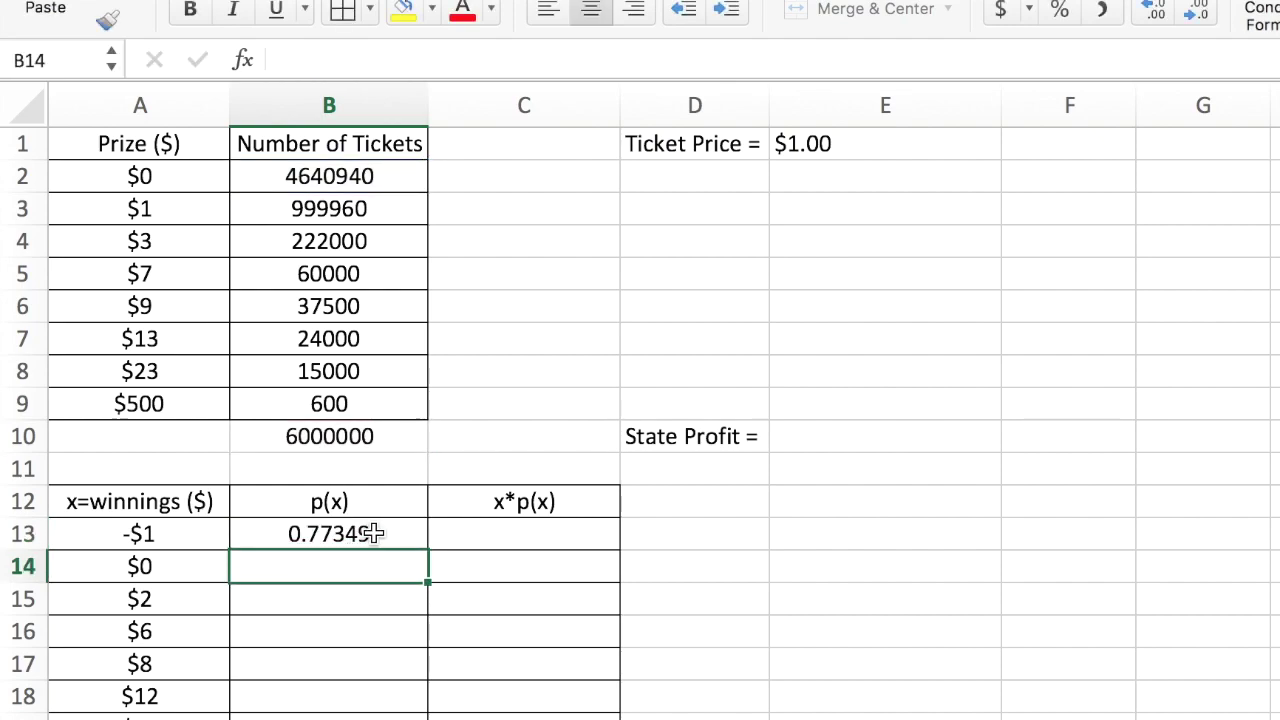
pyautogui.moveTo(368, 535); pyautogui.dragTo(328, 719)
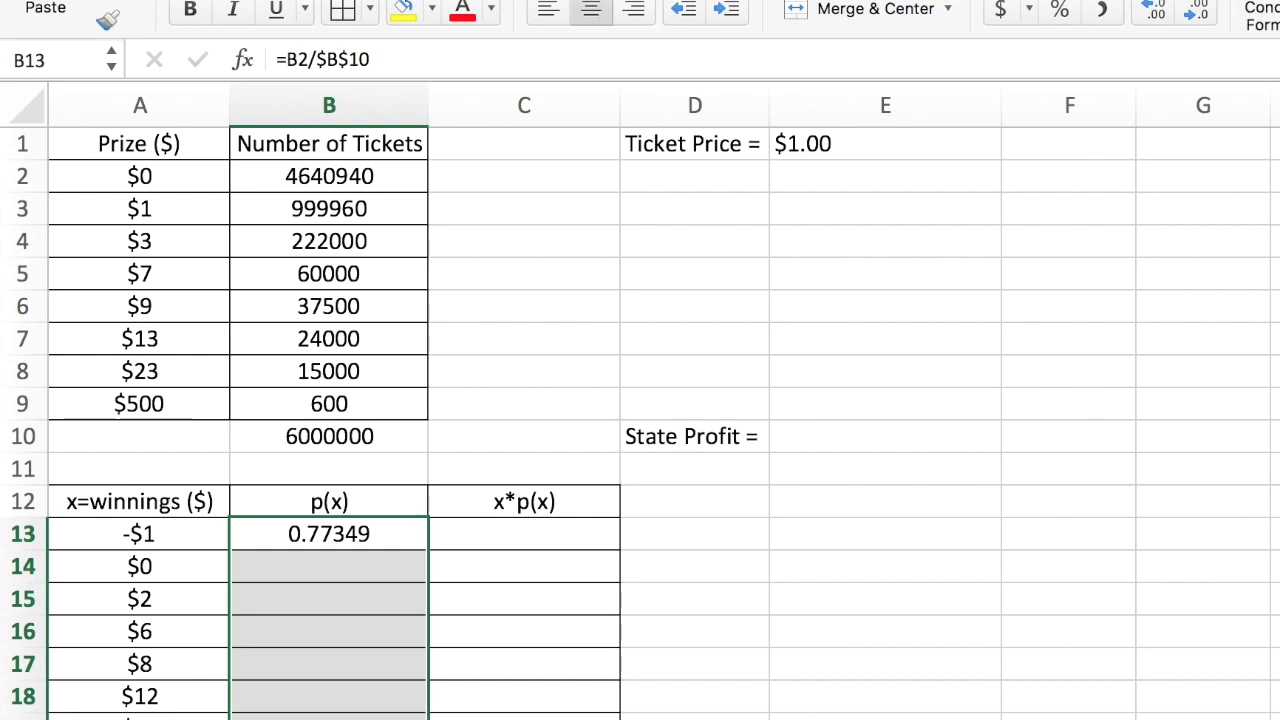
pyautogui.hotkey('ctrl', 'd')
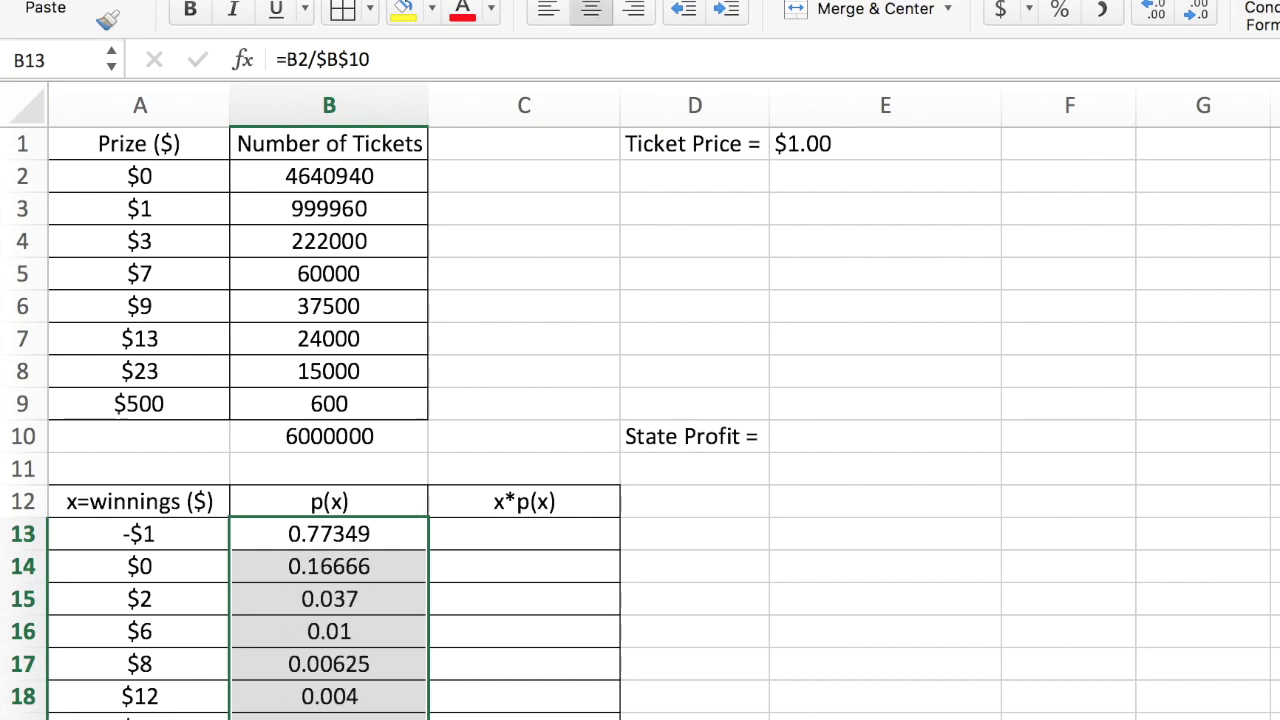
# - Fill the x*p(x) column from C13 down to row 20 with the product of winnings and probability, using =A13*B13
pyautogui.click(557, 535)
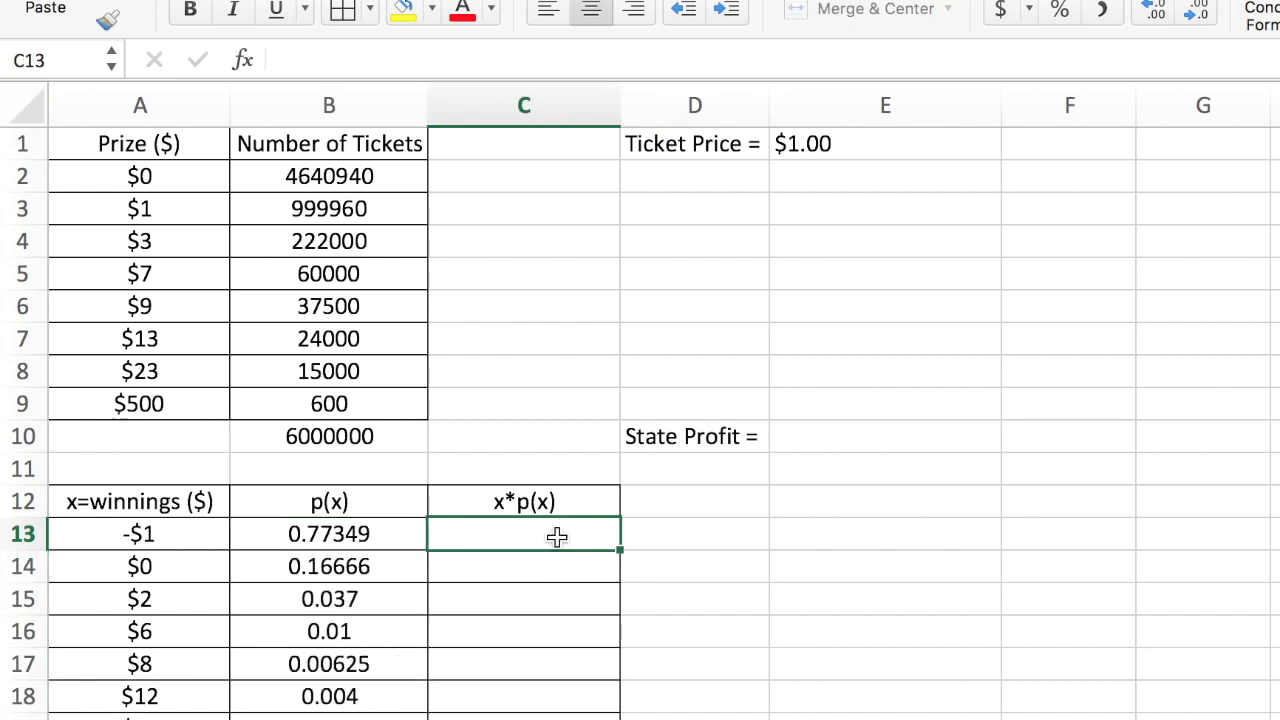
pyautogui.write('=')
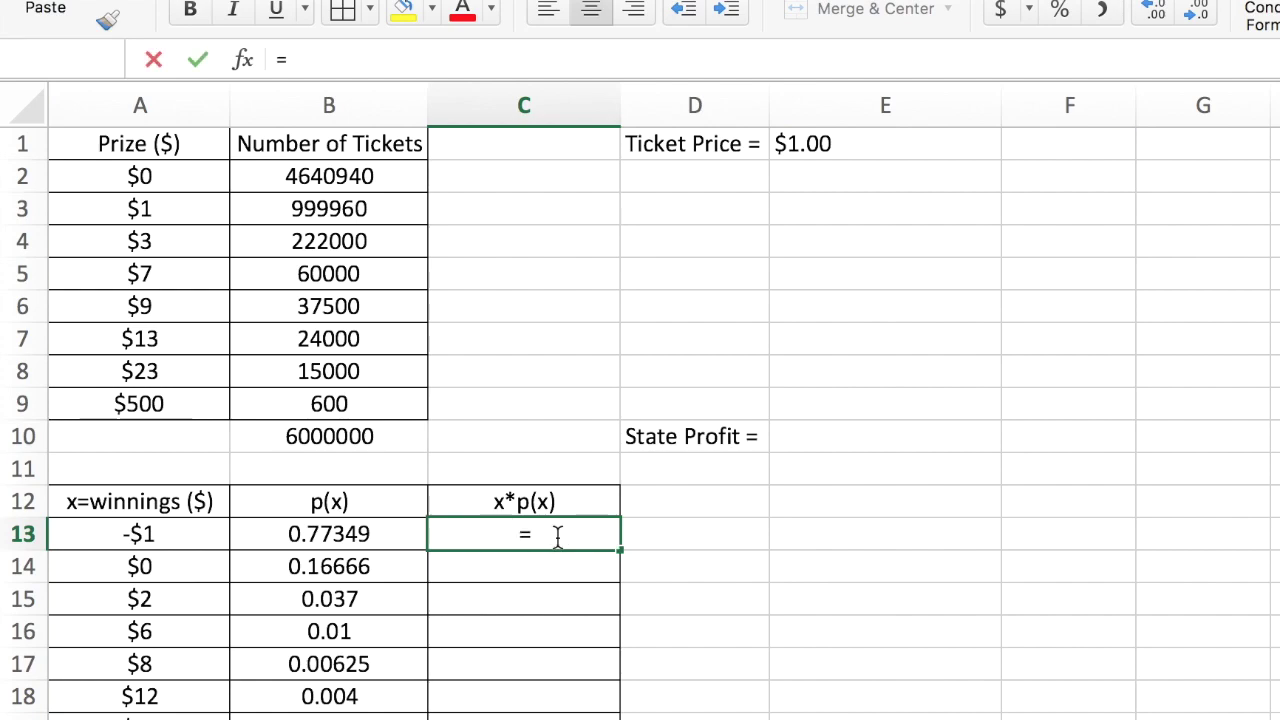
pyautogui.click(188, 533)
pyautogui.write('*')
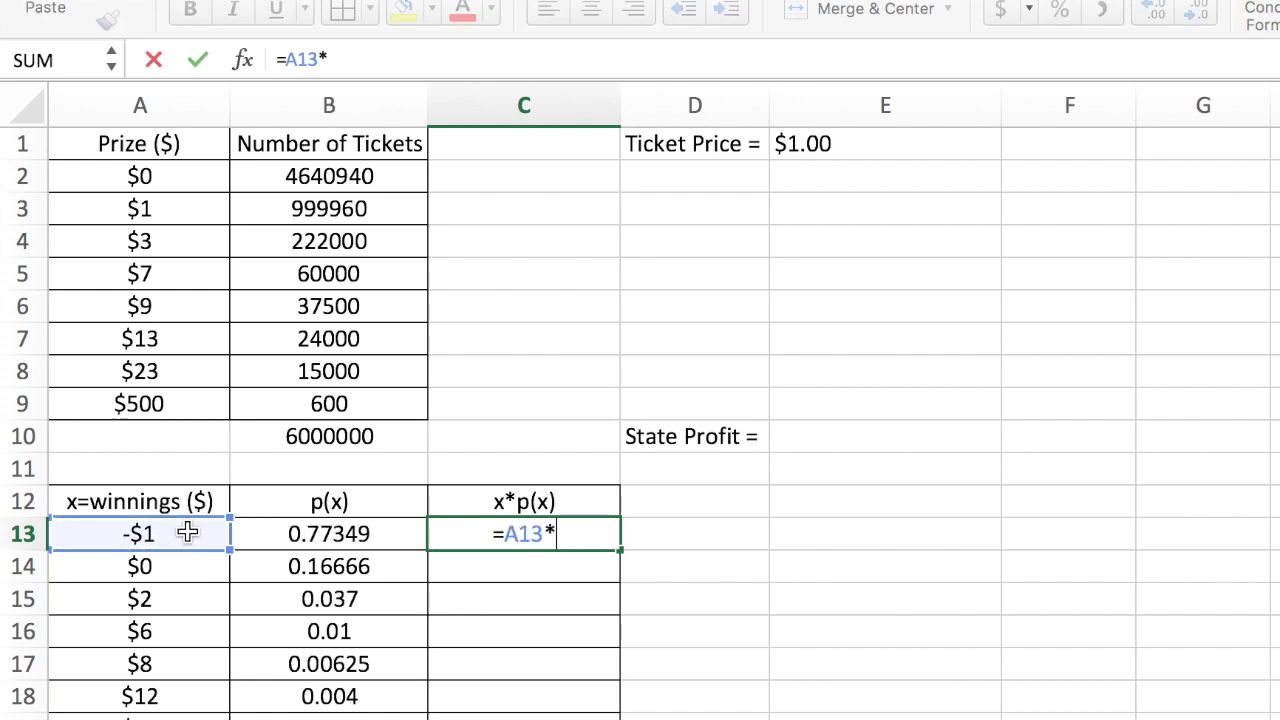
pyautogui.click(301, 533)
pyautogui.press('Return')
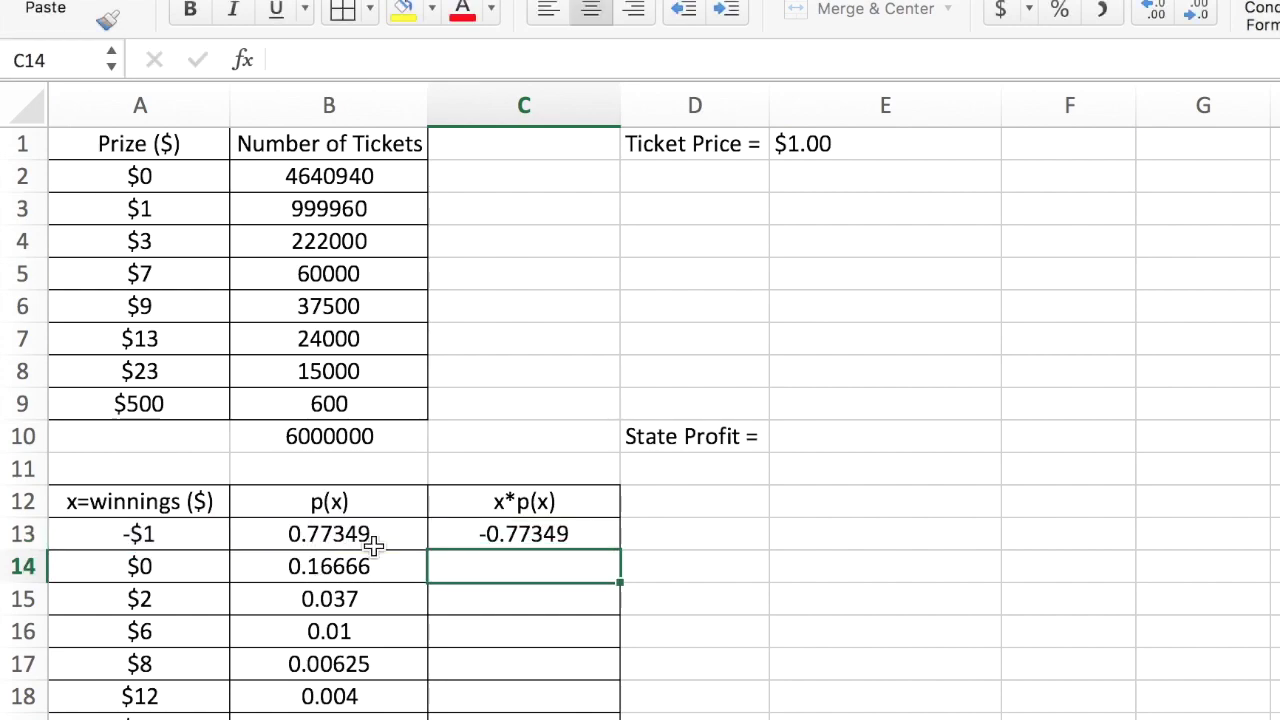
pyautogui.moveTo(528, 533)
pyautogui.mouseDown()
pyautogui.moveTo(500, 640)
pyautogui.moveTo(523, 714)
pyautogui.moveTo(508, 719)
pyautogui.mouseUp()
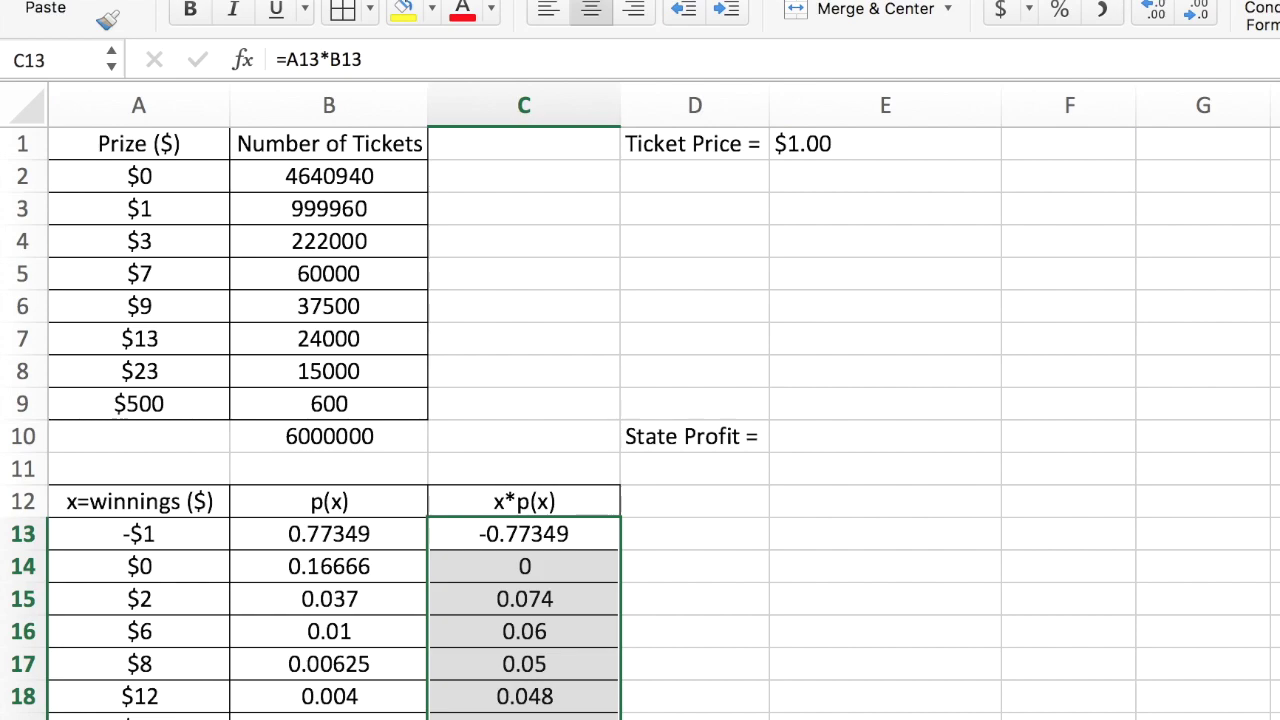
# - Total the x*p(x) column in C21 with the formula =sum(C13:C20)
pyautogui.click(524, 716)
pyautogui.write('=')
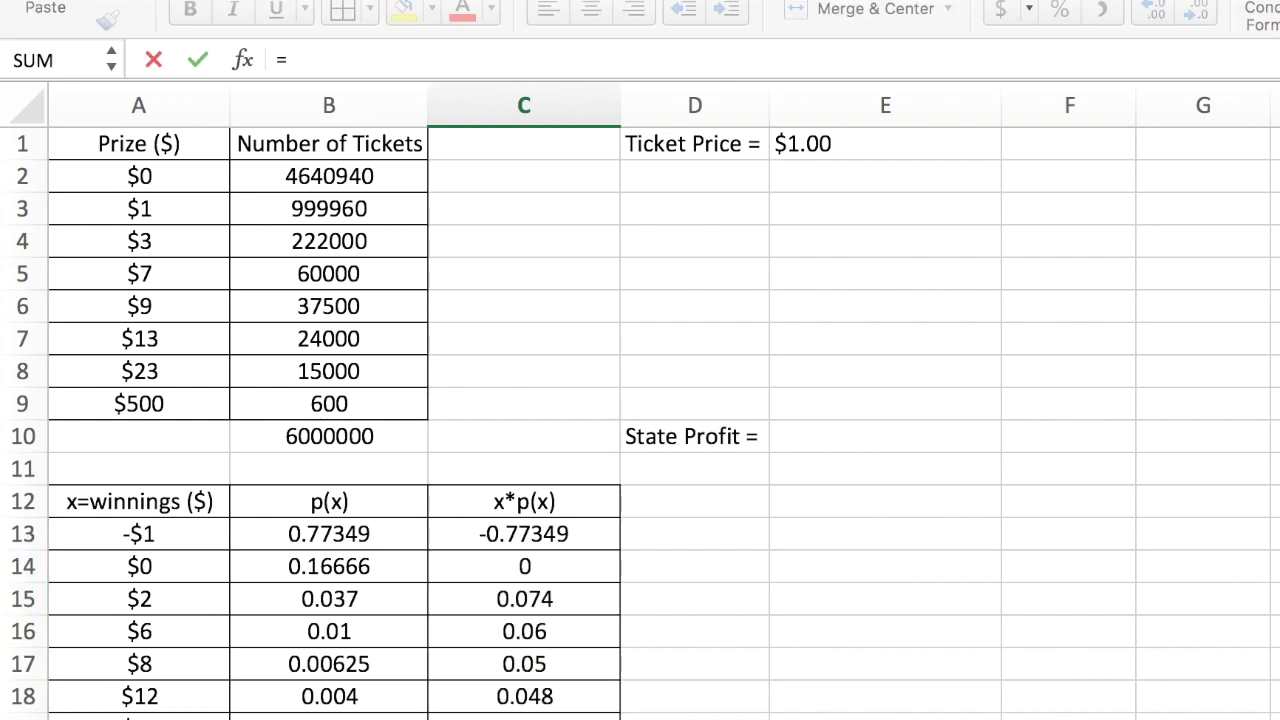
pyautogui.write('sum(')
pyautogui.click(548, 540)
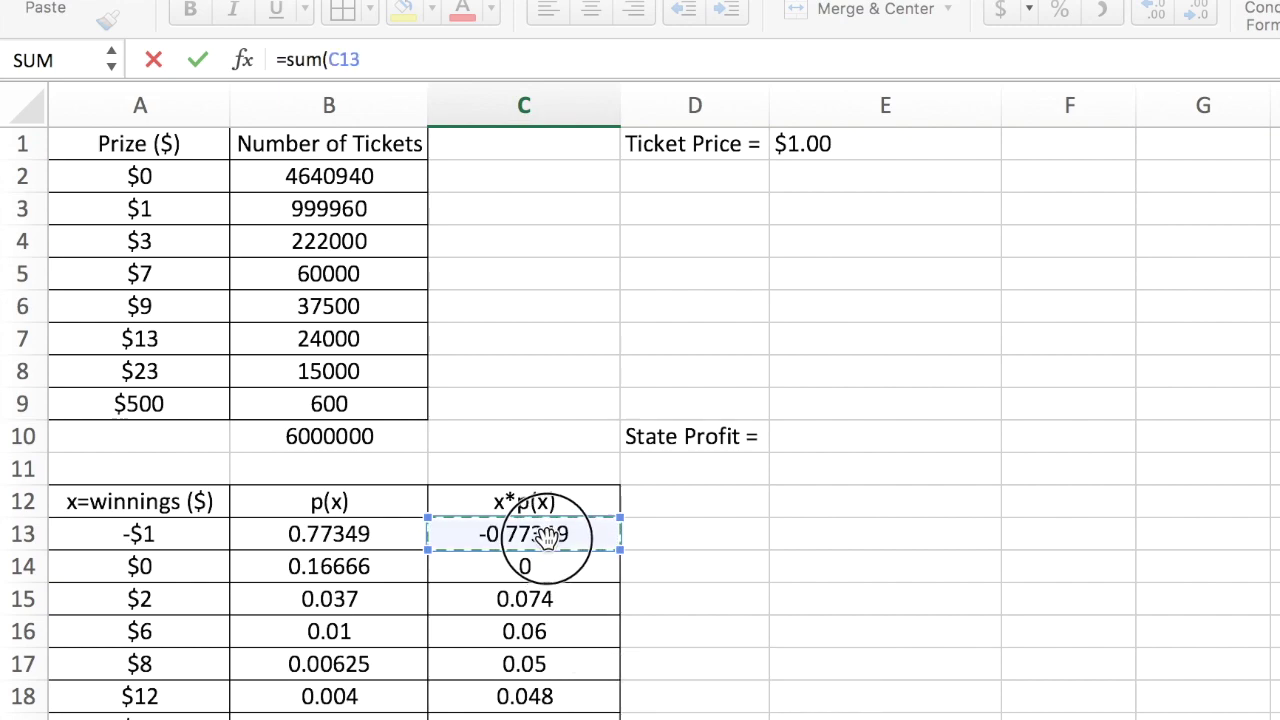
pyautogui.moveTo(548, 540); pyautogui.dragTo(536, 719)
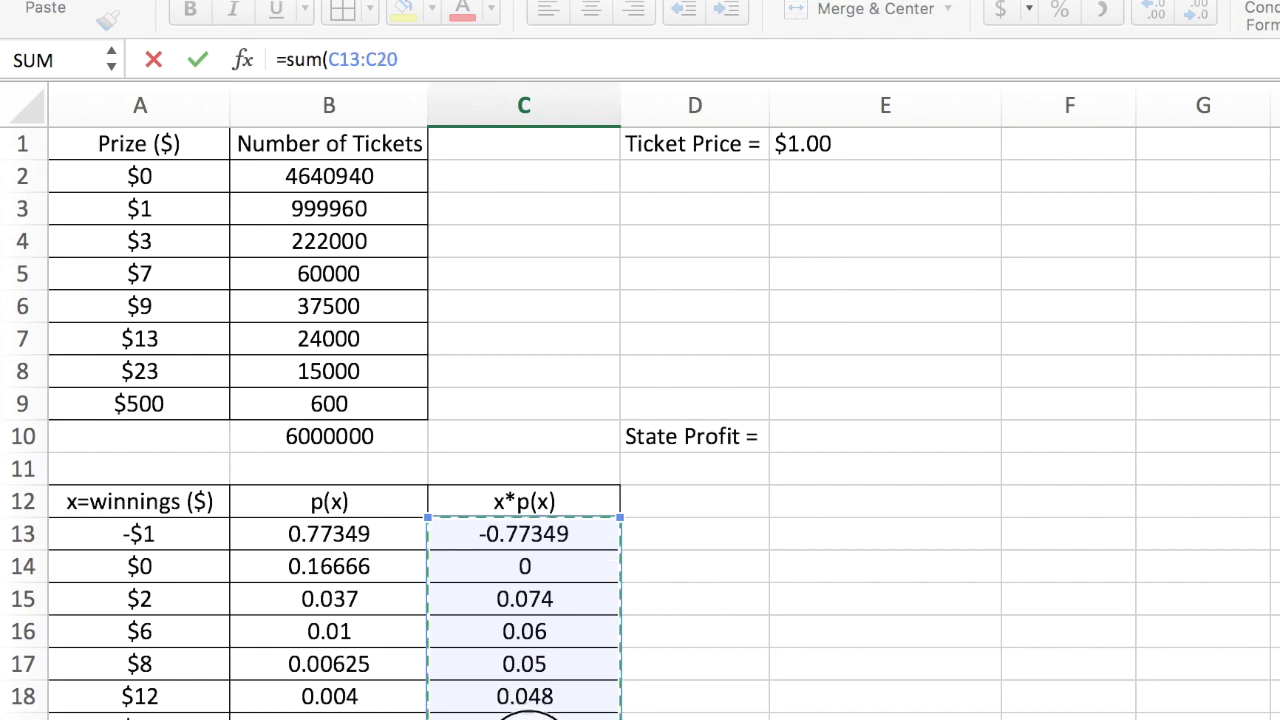
pyautogui.write(')')
pyautogui.press('Return')
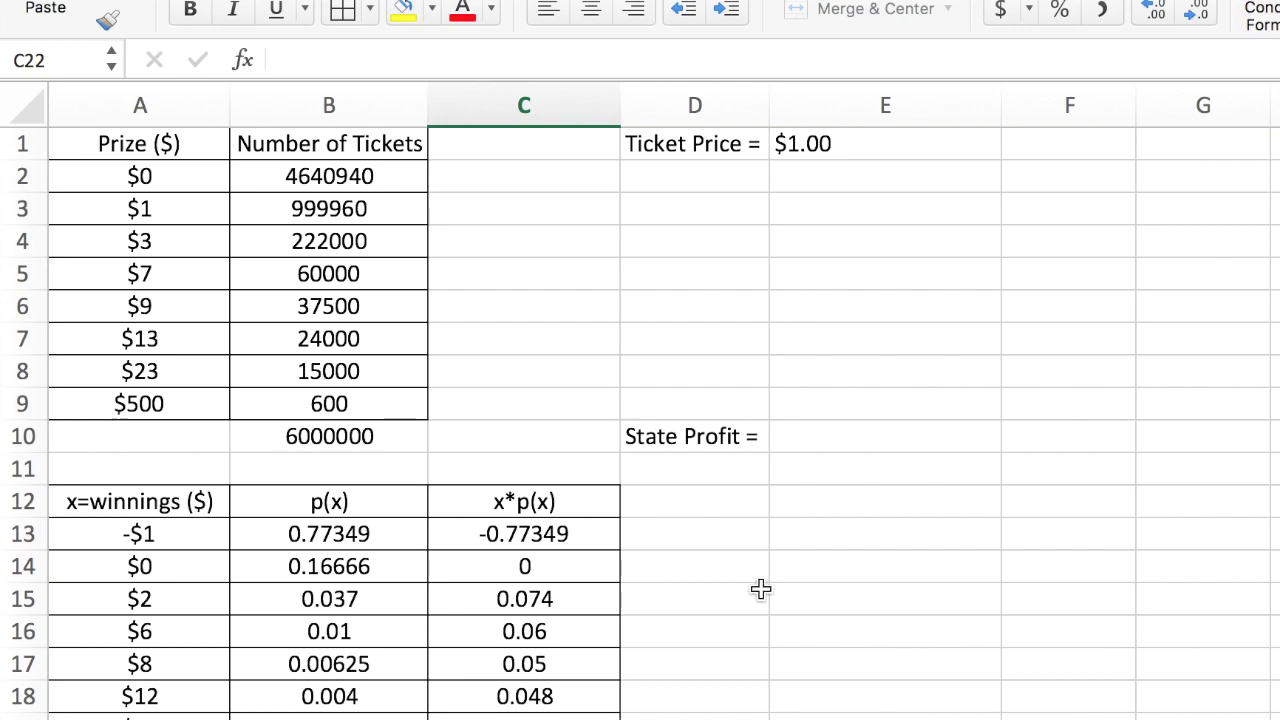
# - Calculate the State Profit in E10 as the negated expected value times the total tickets, using =-C21*B10
pyautogui.click(817, 431)
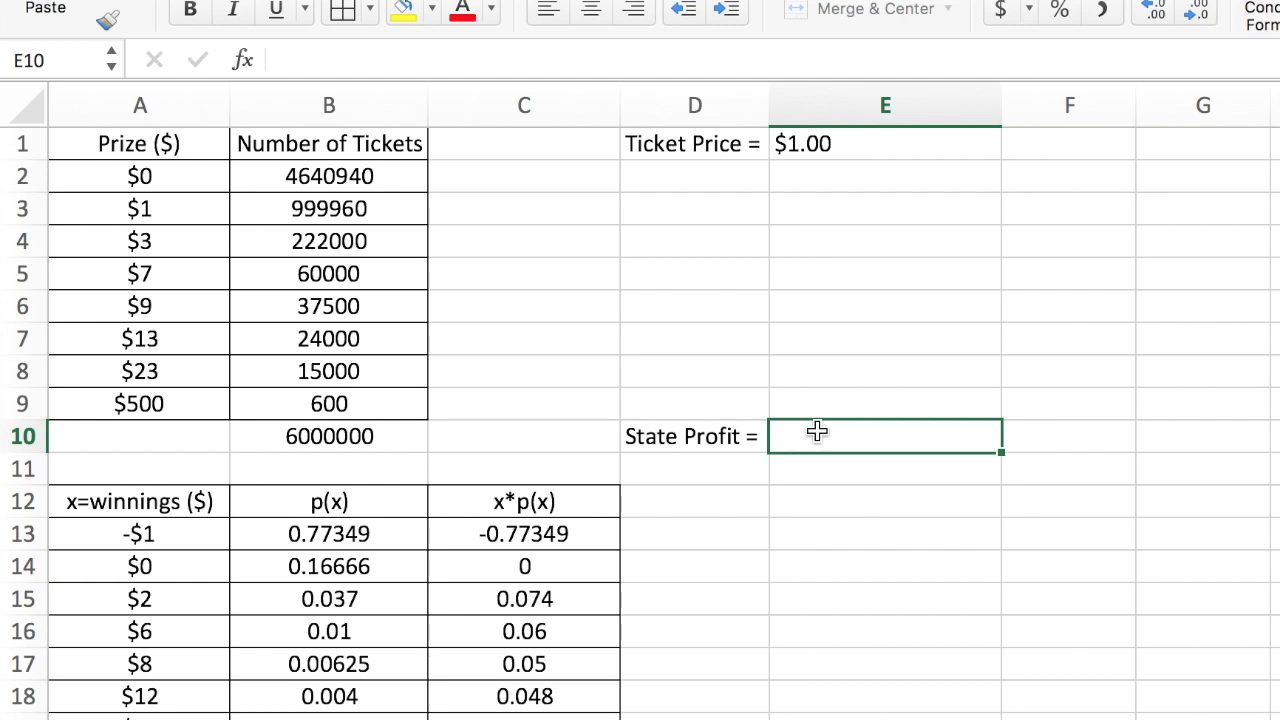
pyautogui.write('=')
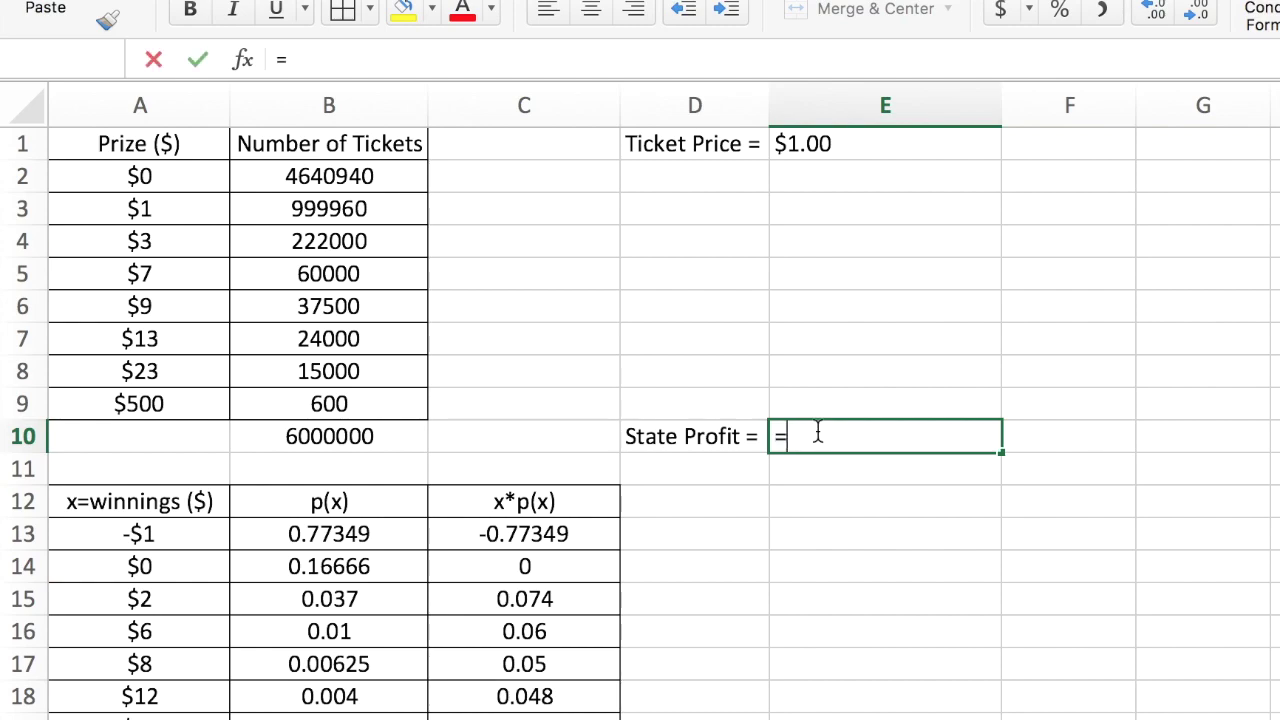
pyautogui.write('C21*')
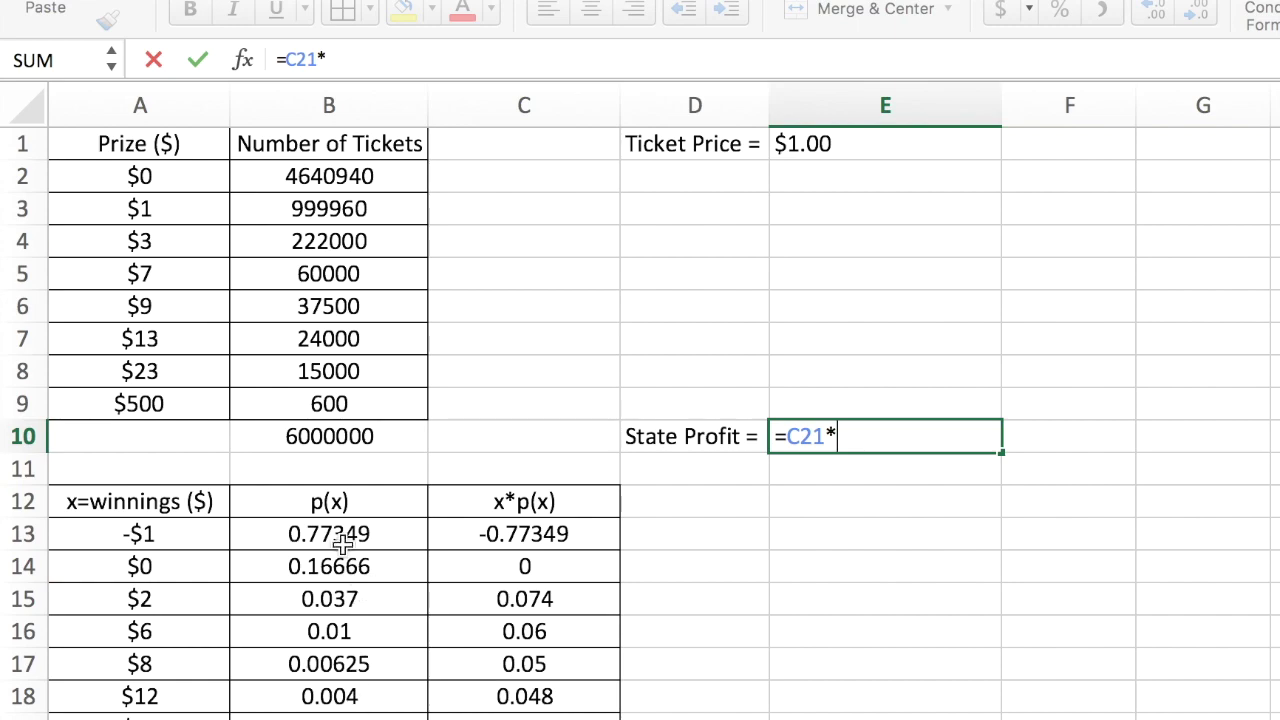
pyautogui.click(352, 436)
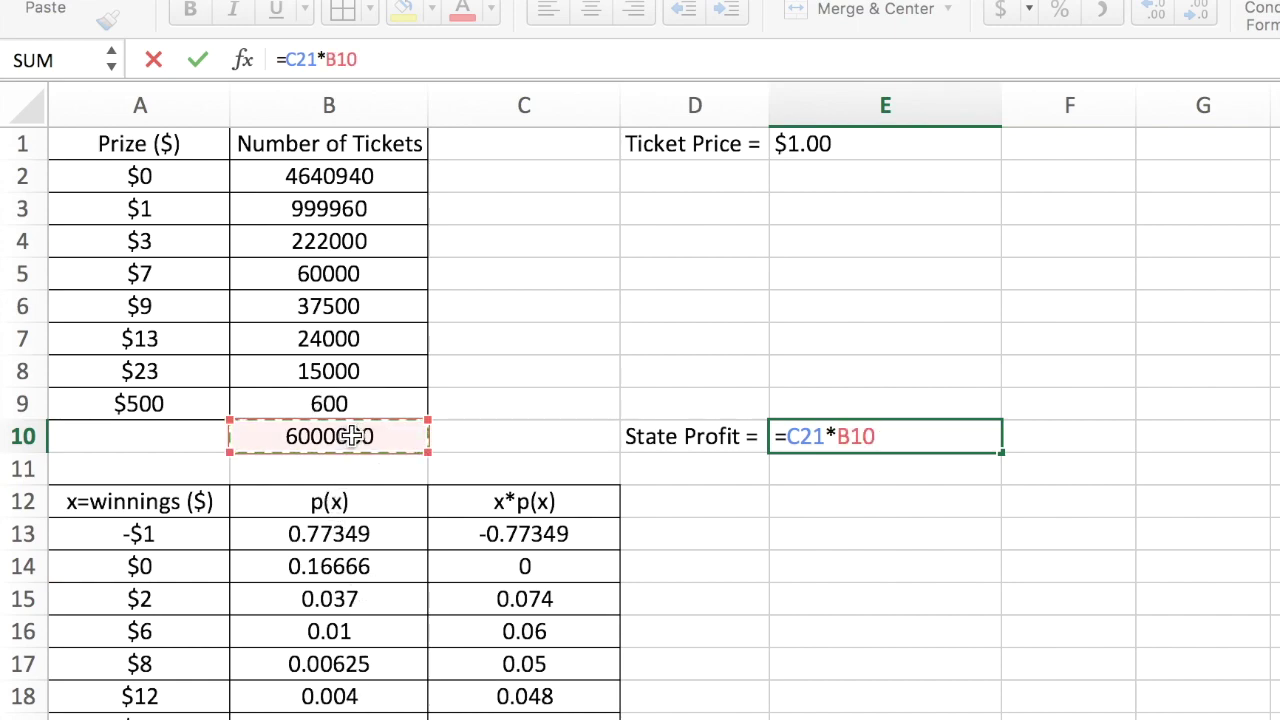
pyautogui.click(791, 441)
pyautogui.write('-')
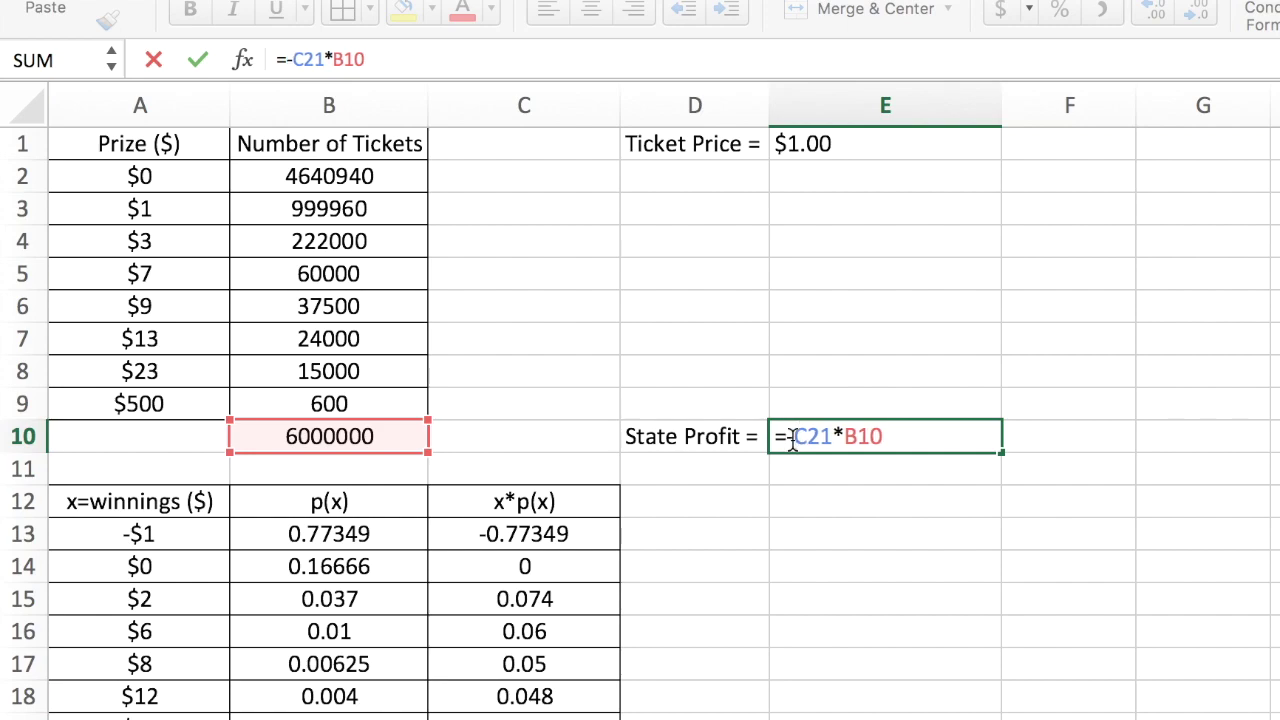
pyautogui.press('Return')
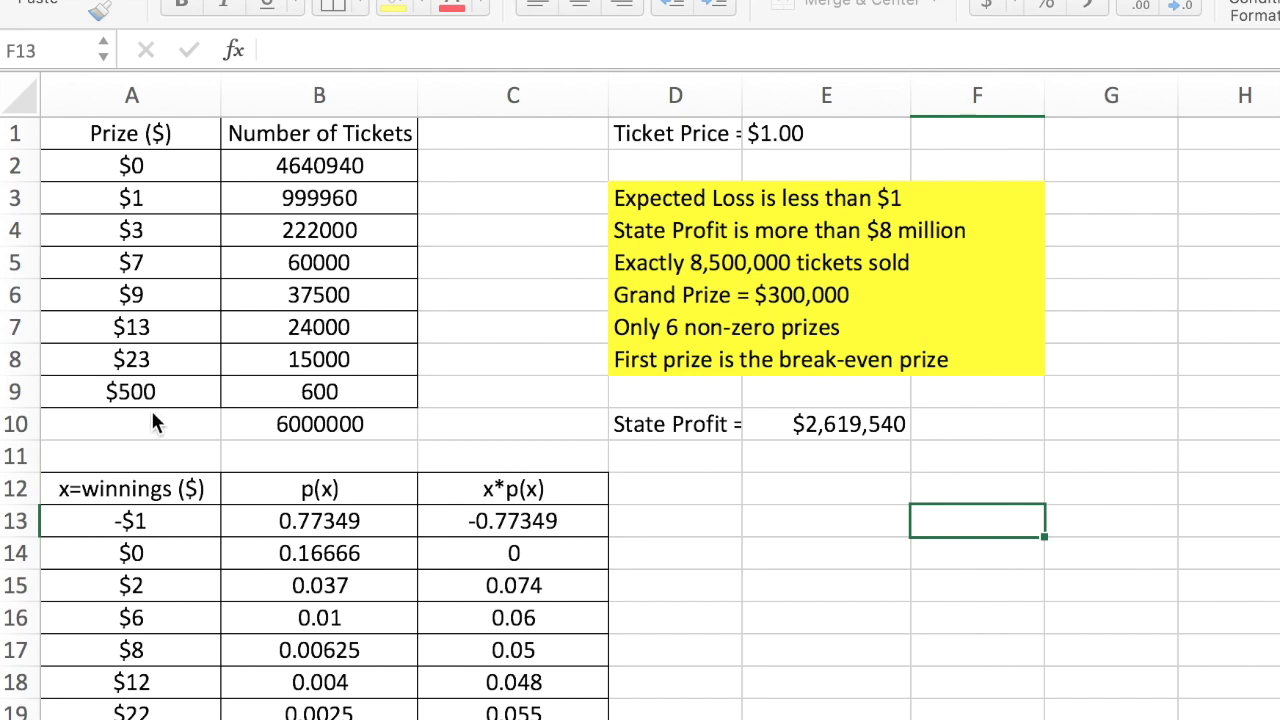
pyautogui.click(160, 444)
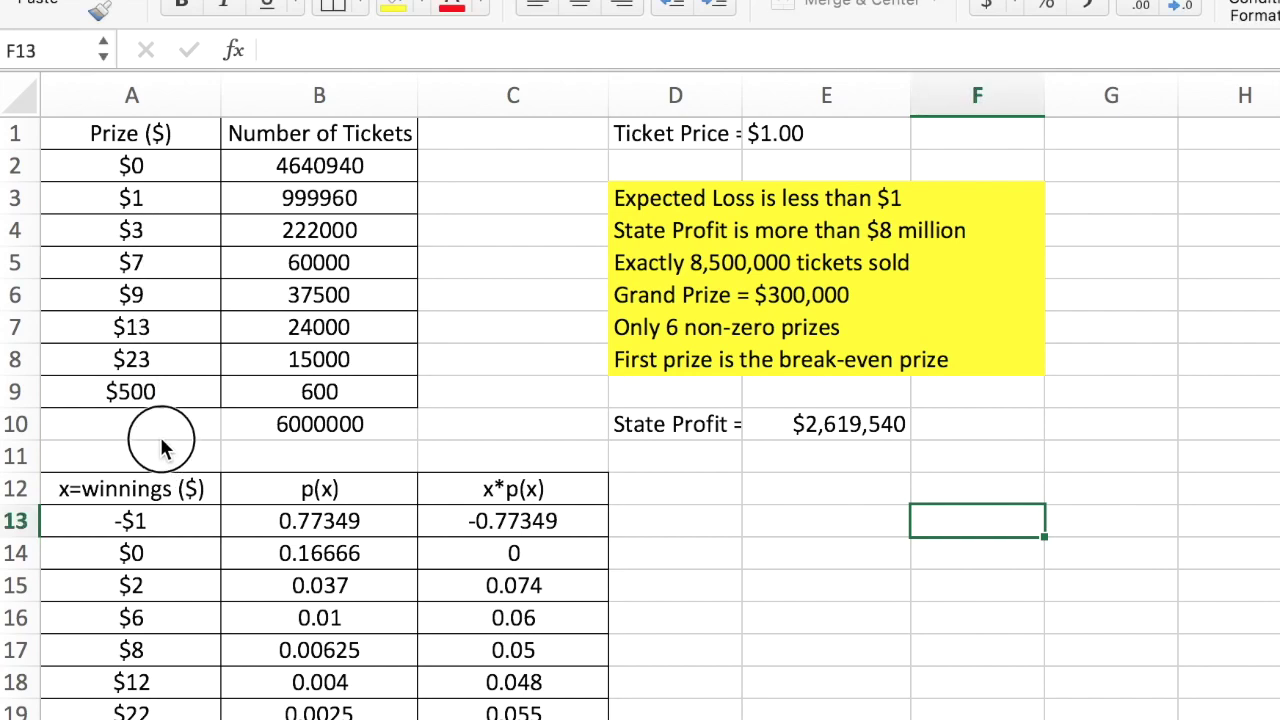
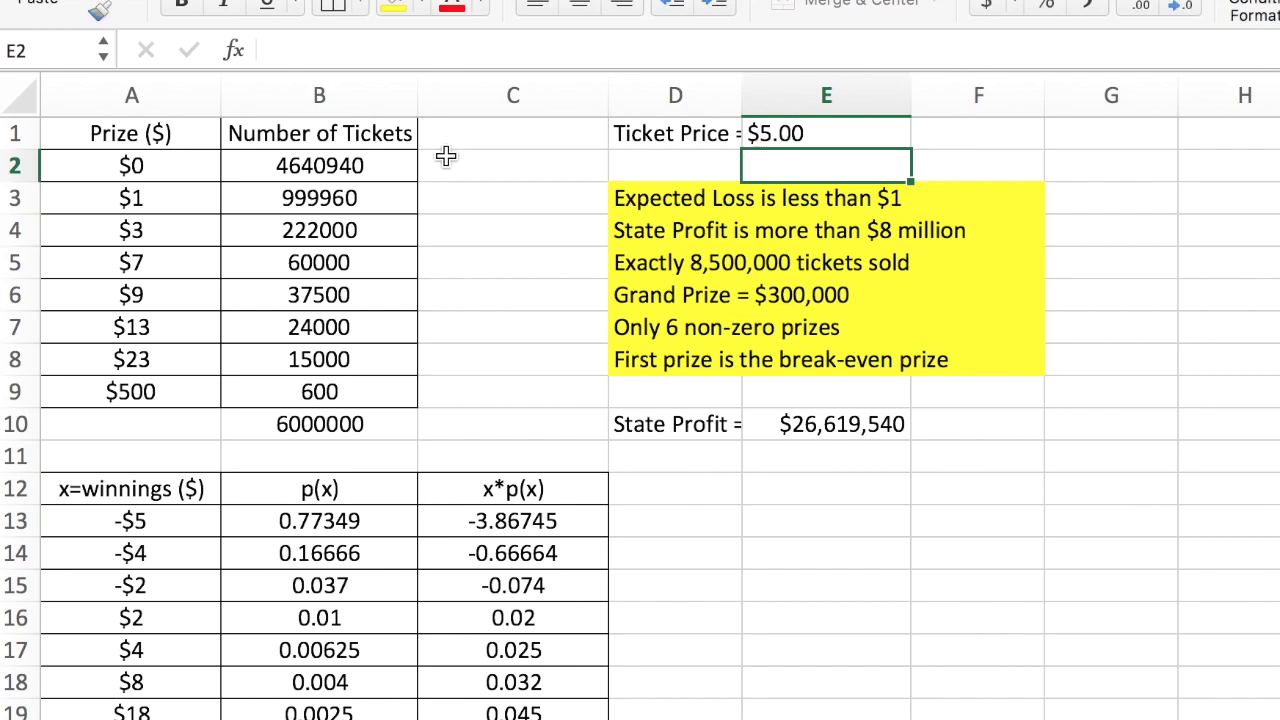
# - Make the first non-zero prize in A3 equal to the ticket price with the formula =E1
pyautogui.click(188, 204)
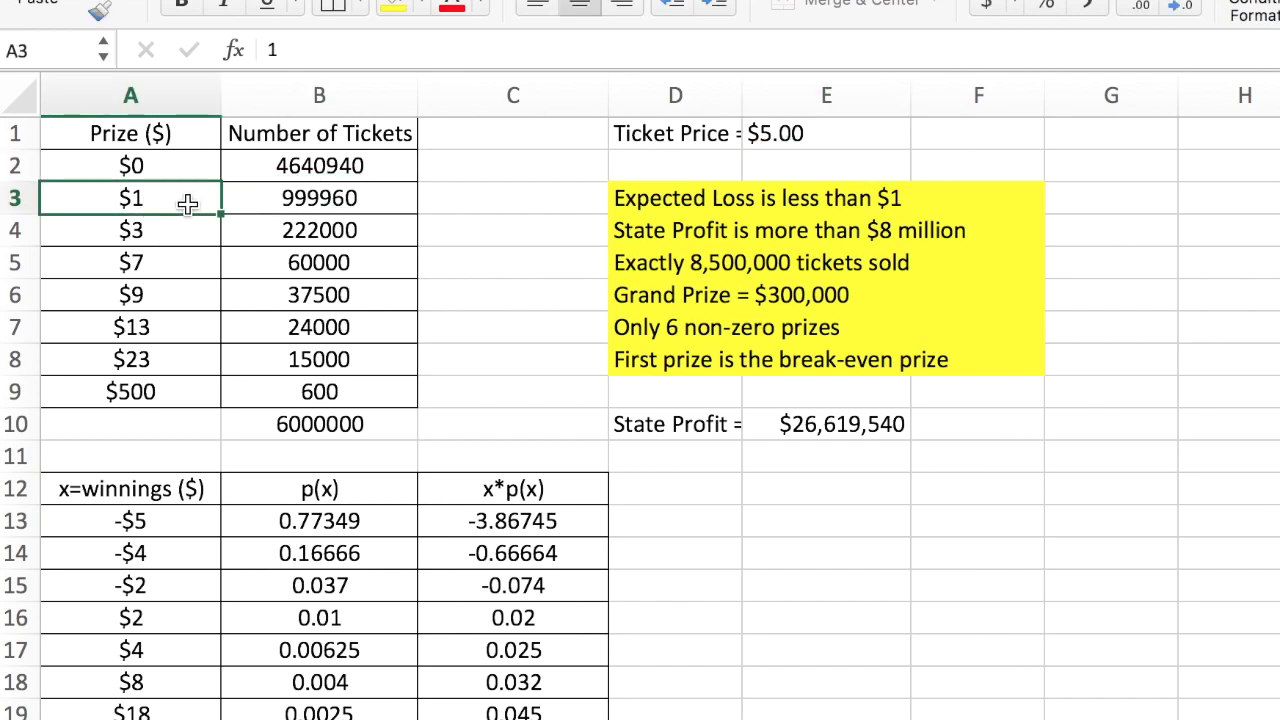
pyautogui.write('=')
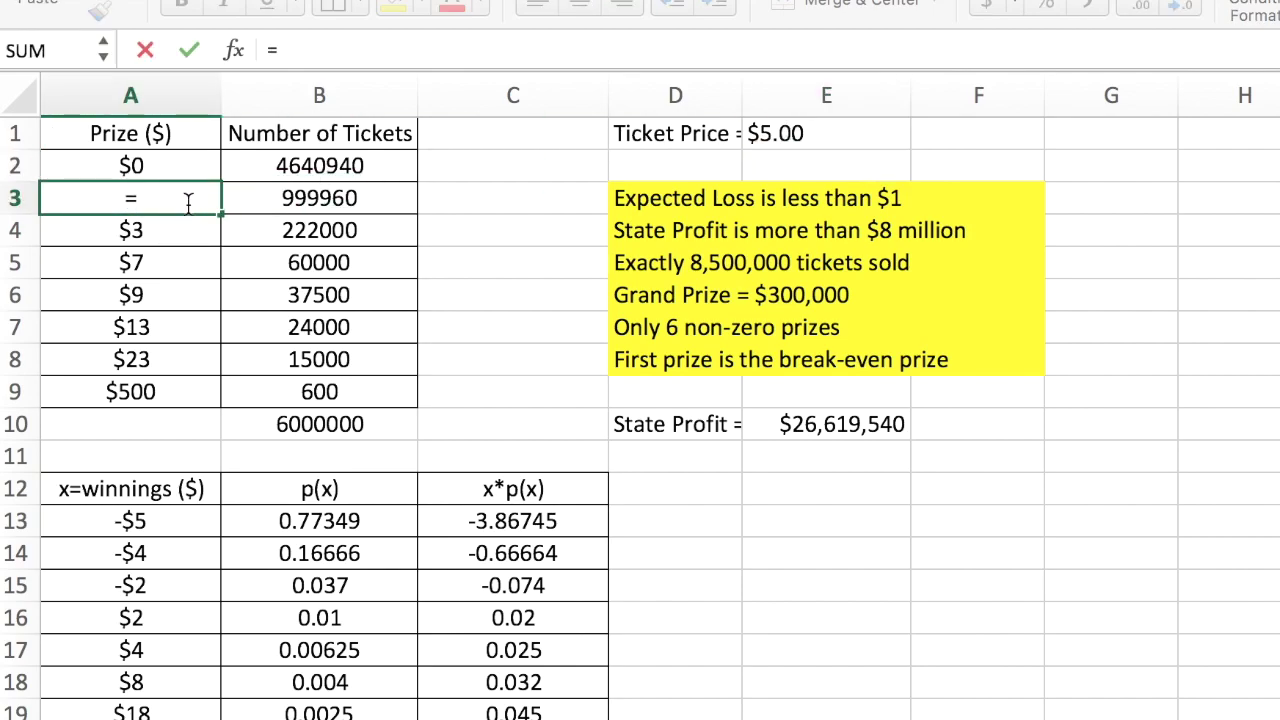
pyautogui.click(778, 133)
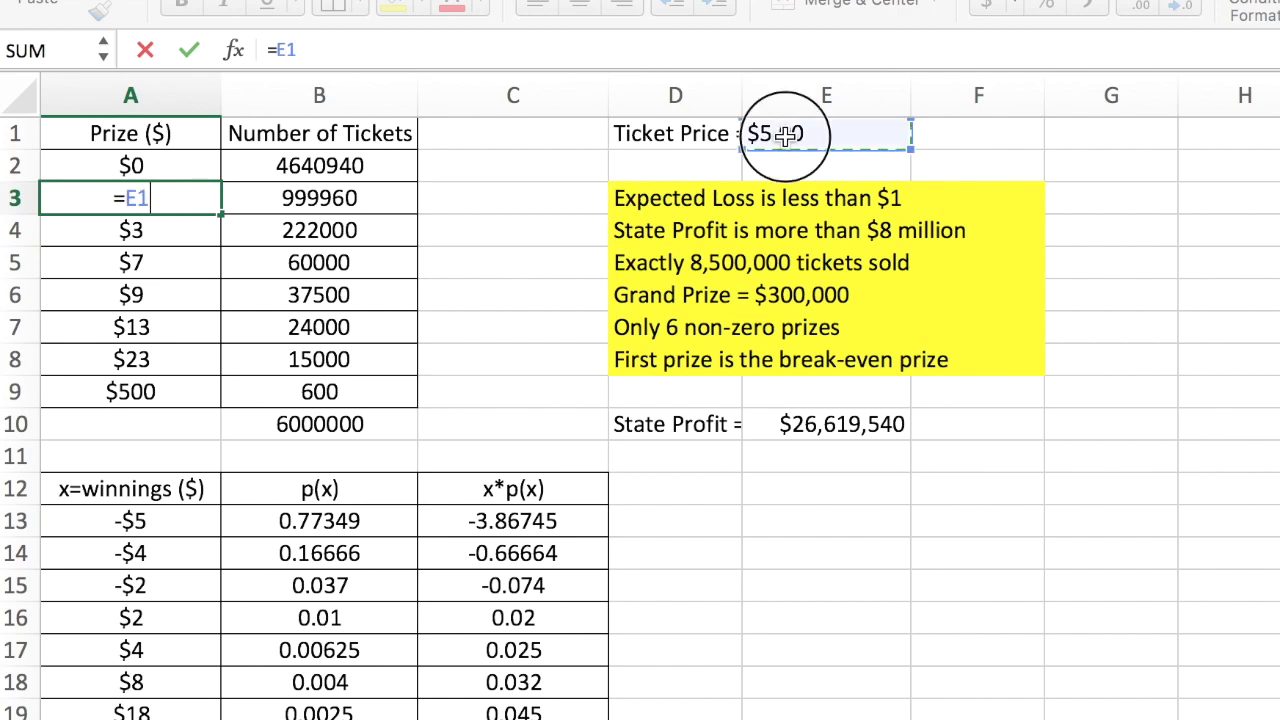
pyautogui.press('Return')
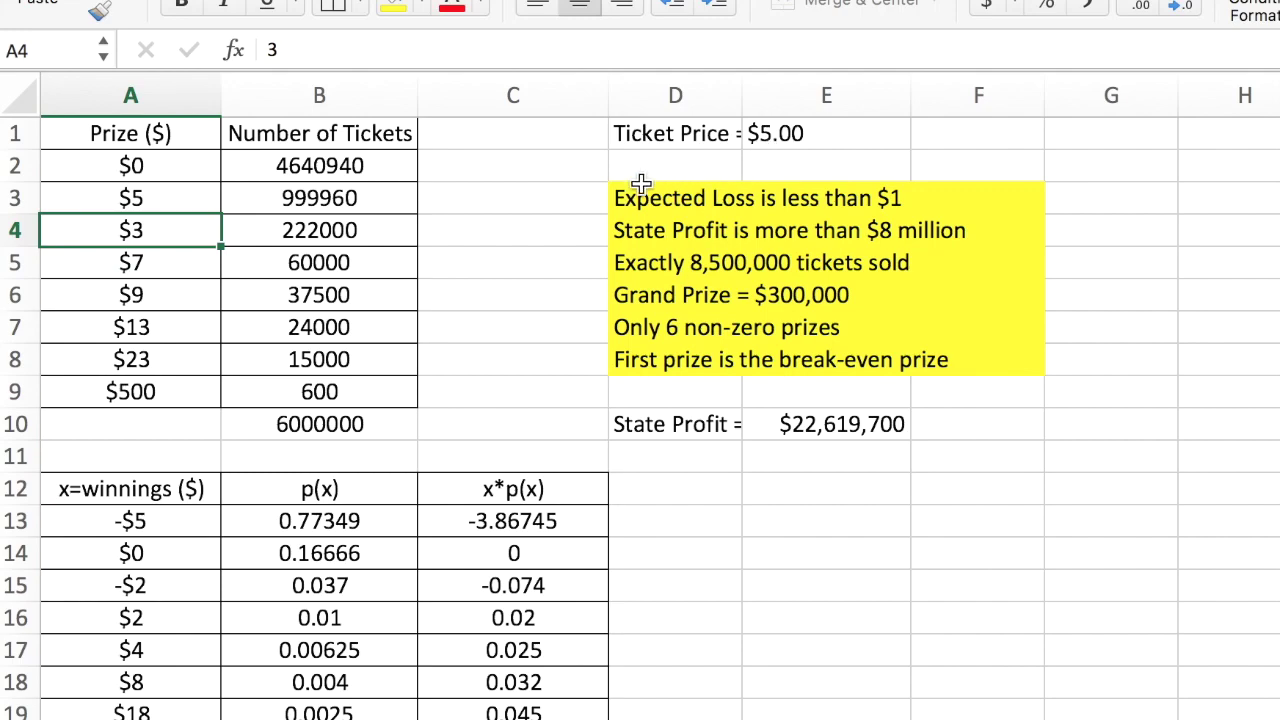
# - Delete the $3 prize and its ticket count in A4:B4, shifting the cells below up
pyautogui.click(204, 233)
pyautogui.moveTo(204, 233); pyautogui.dragTo(251, 238)
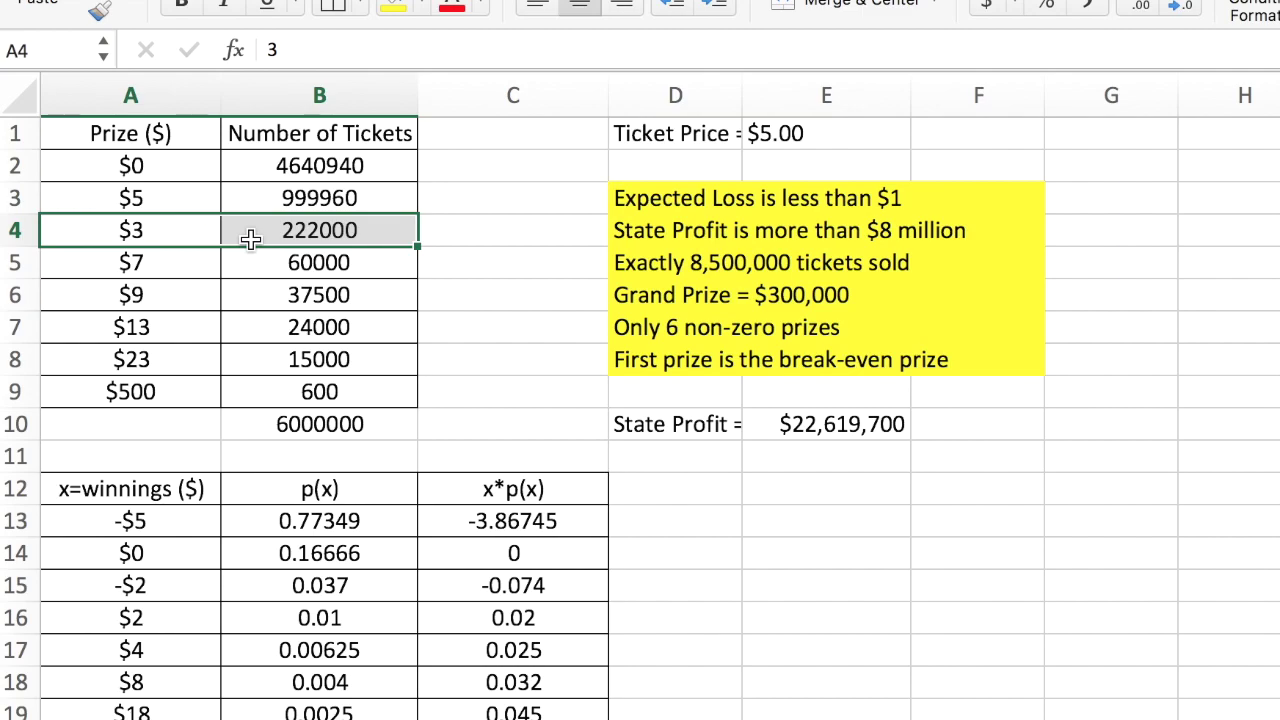
pyautogui.rightClick(251, 240)
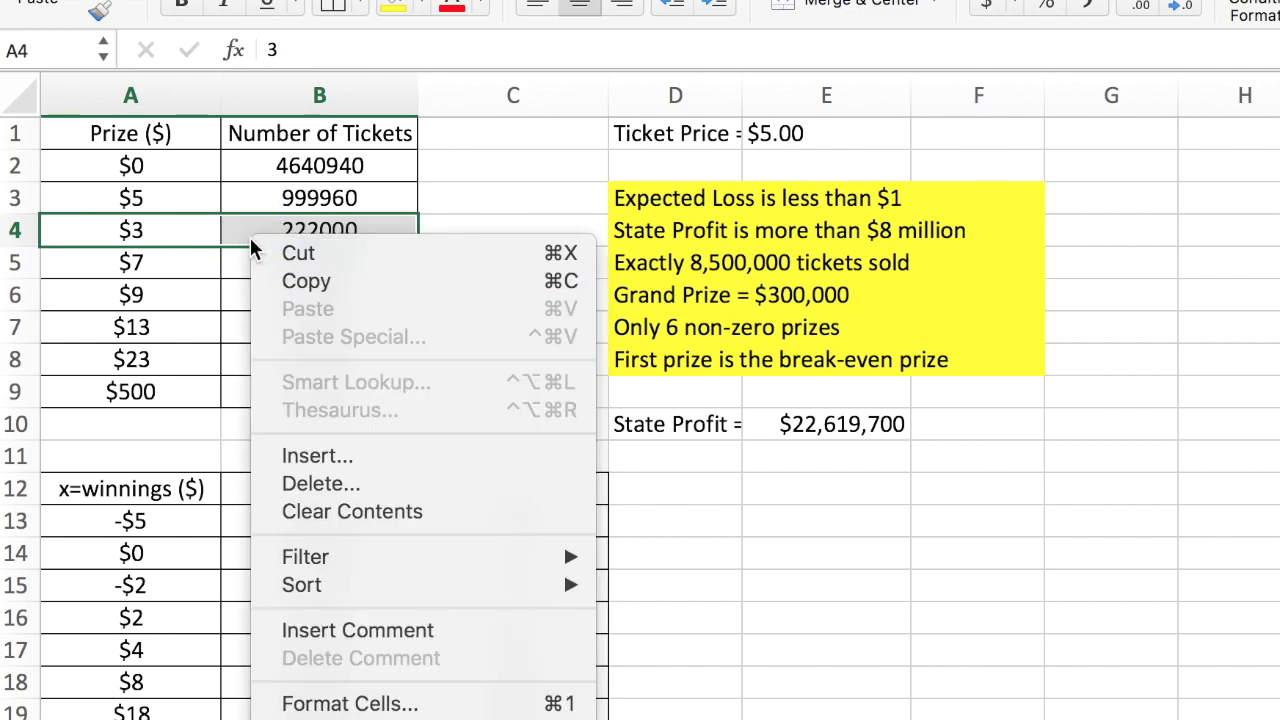
pyautogui.click(314, 492)
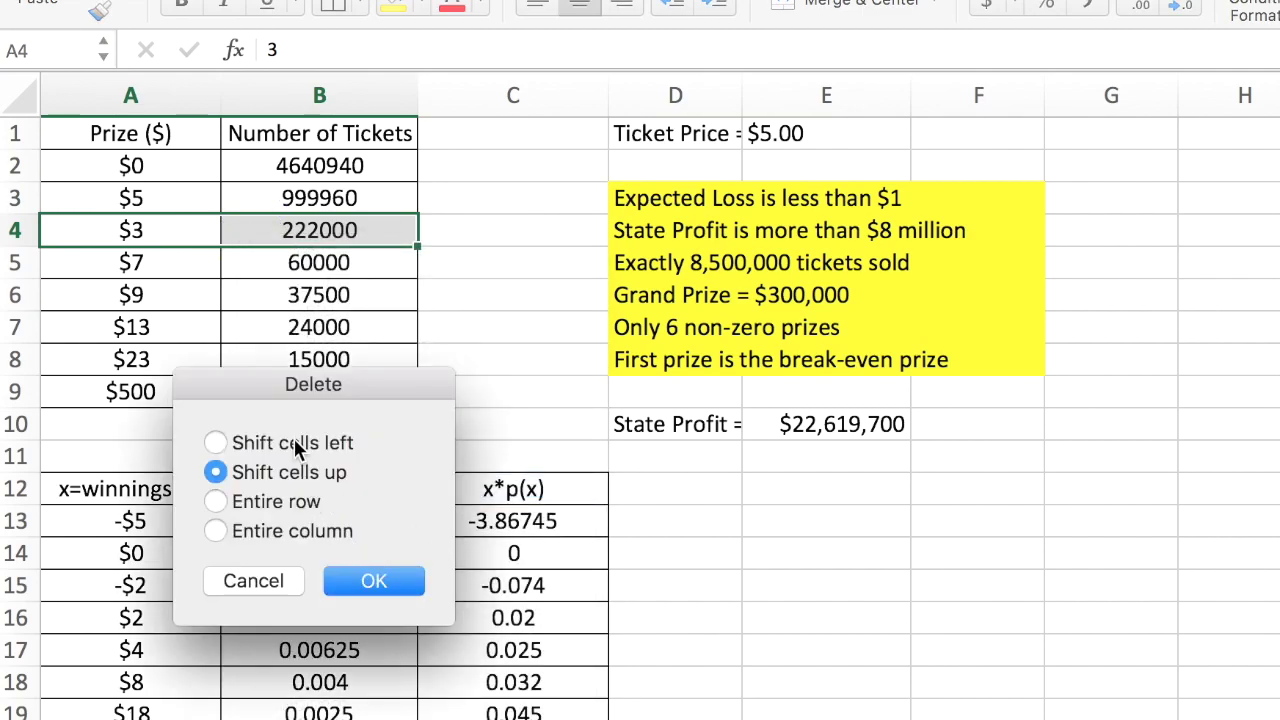
pyautogui.click(369, 583)
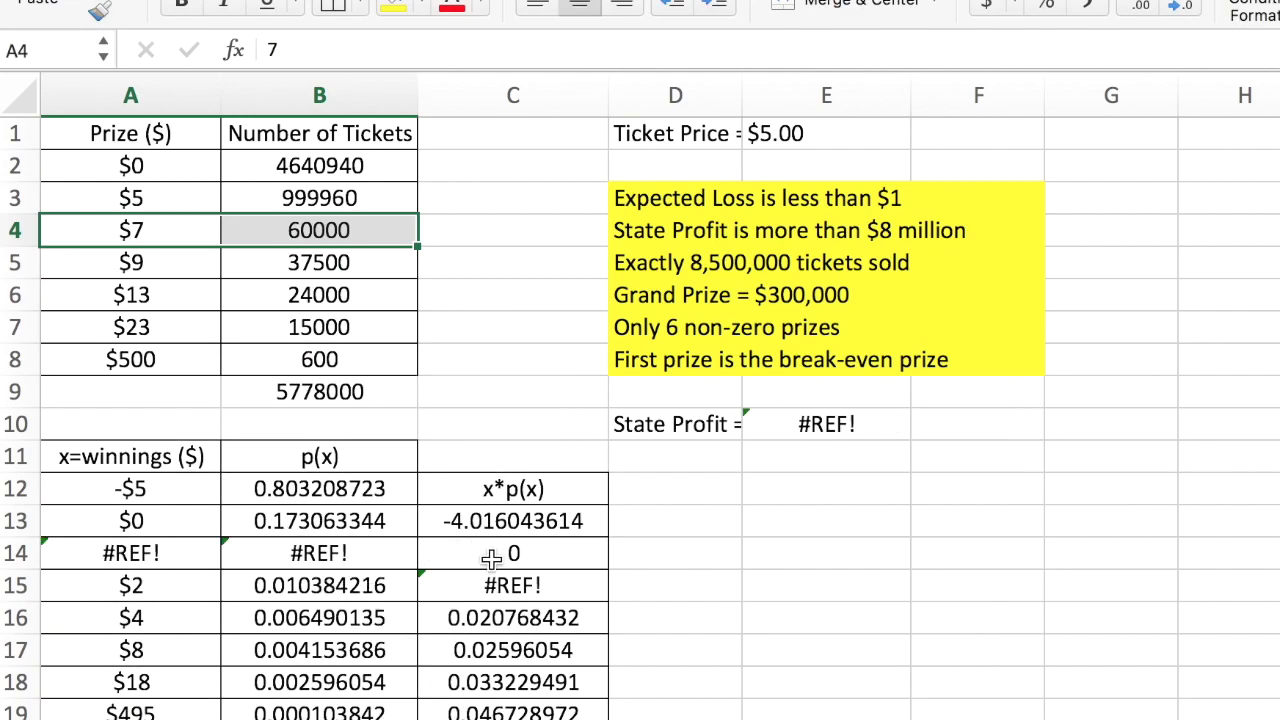
# - Delete the whole of row 14, which holds the broken reference left by the removed prize
pyautogui.click(14, 553)
pyautogui.rightClick(14, 553)
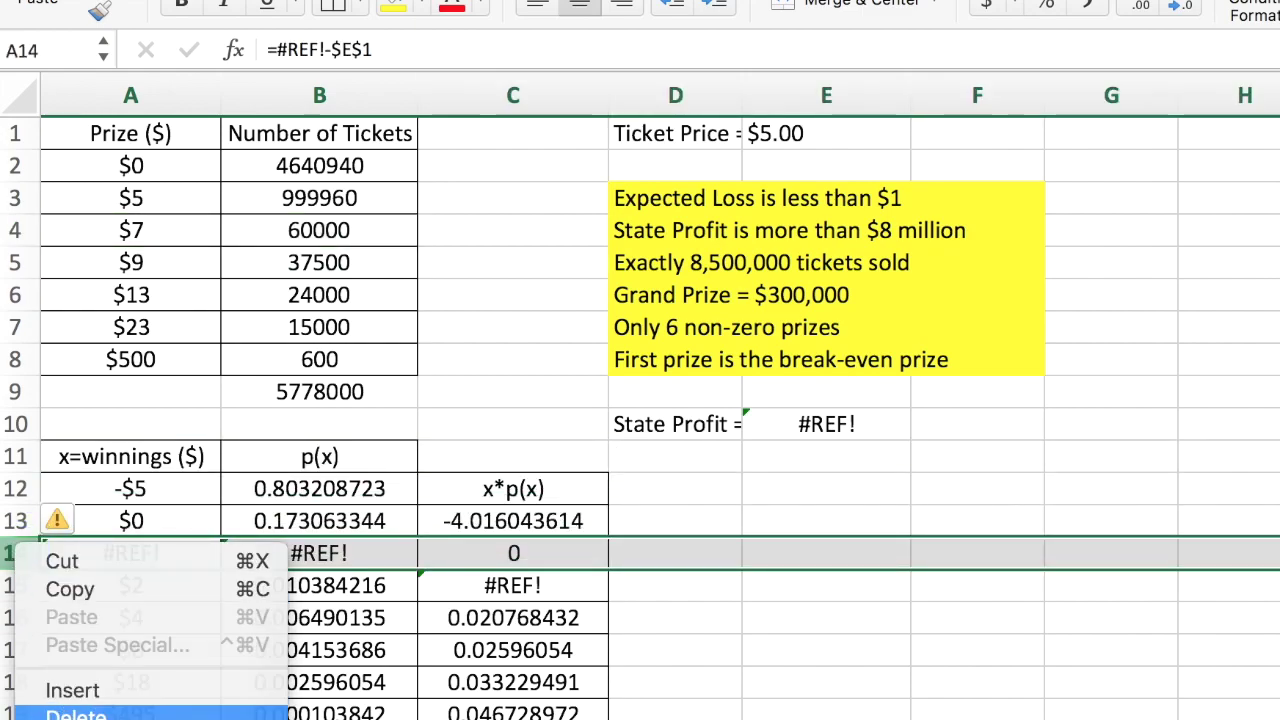
pyautogui.click(62, 713)
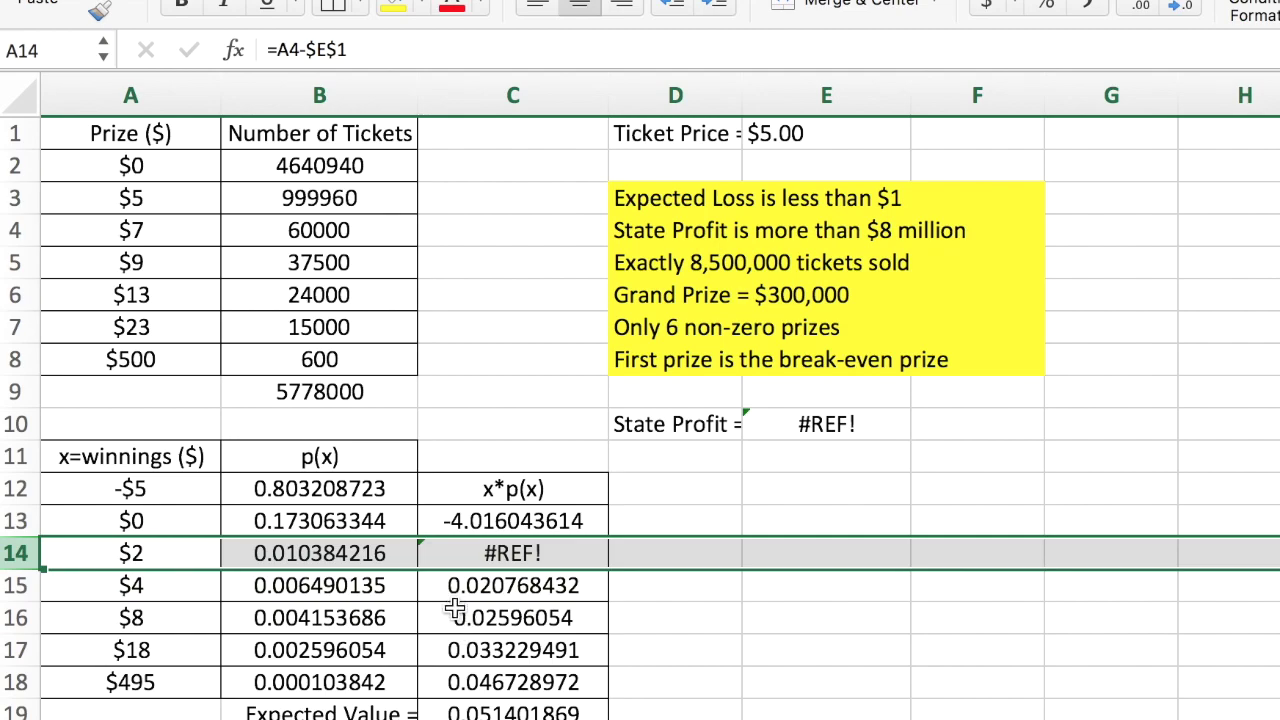
# - Set the prizes in A4 through A8 to $10, $15, $25, $50 and $300,000
pyautogui.click(164, 236)
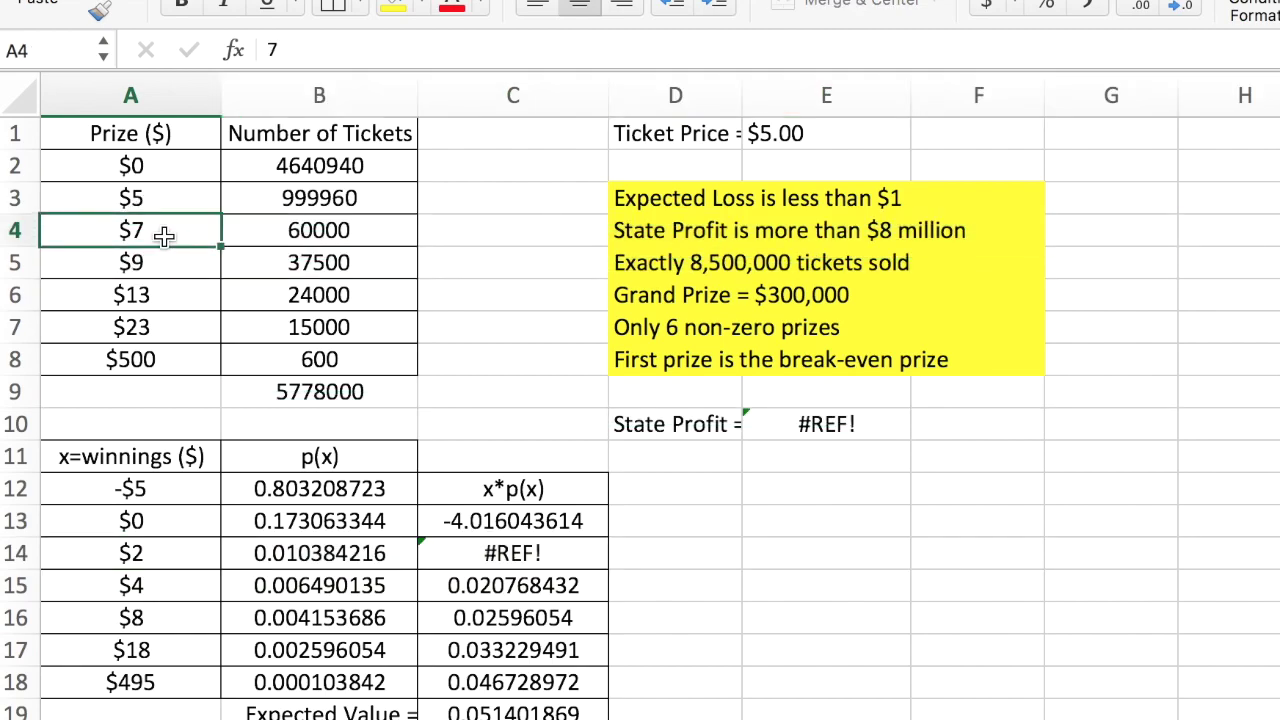
pyautogui.write('10')
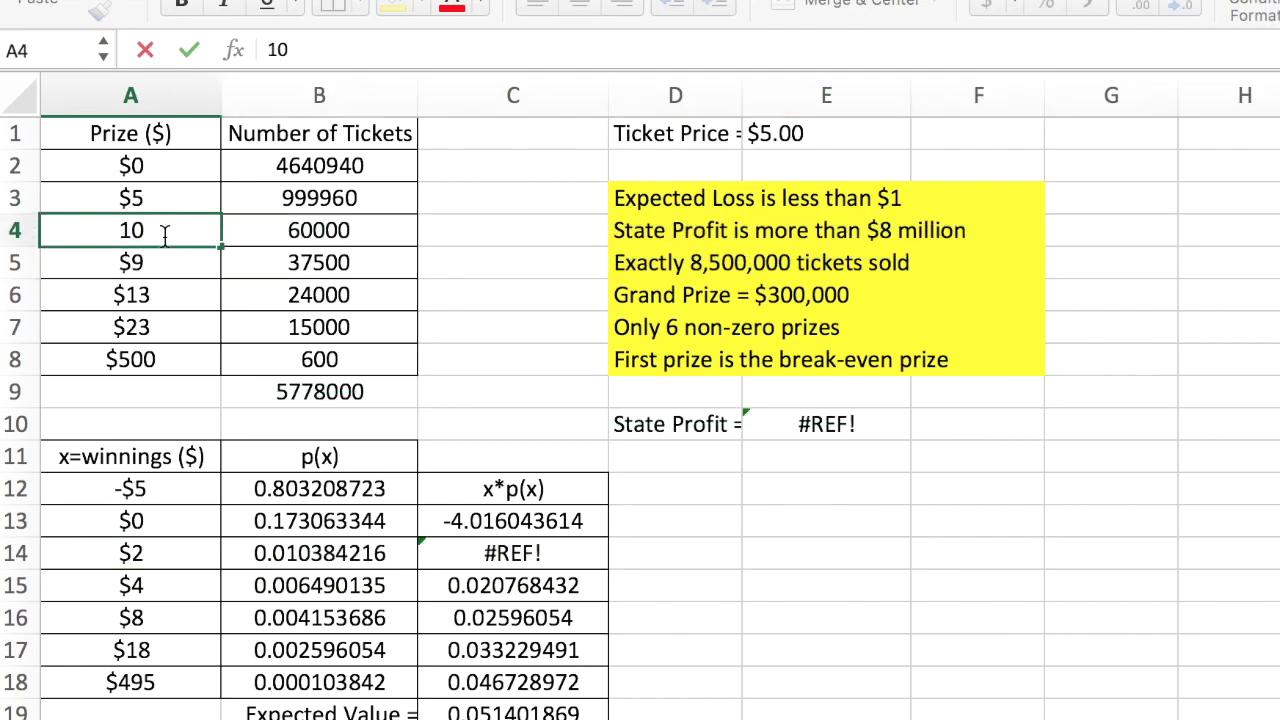
pyautogui.press('Return')
pyautogui.write('15')
pyautogui.press('Return')
pyautogui.write('25')
pyautogui.press('Return')
pyautogui.write('50')
pyautogui.press('Return')
pyautogui.write('3')
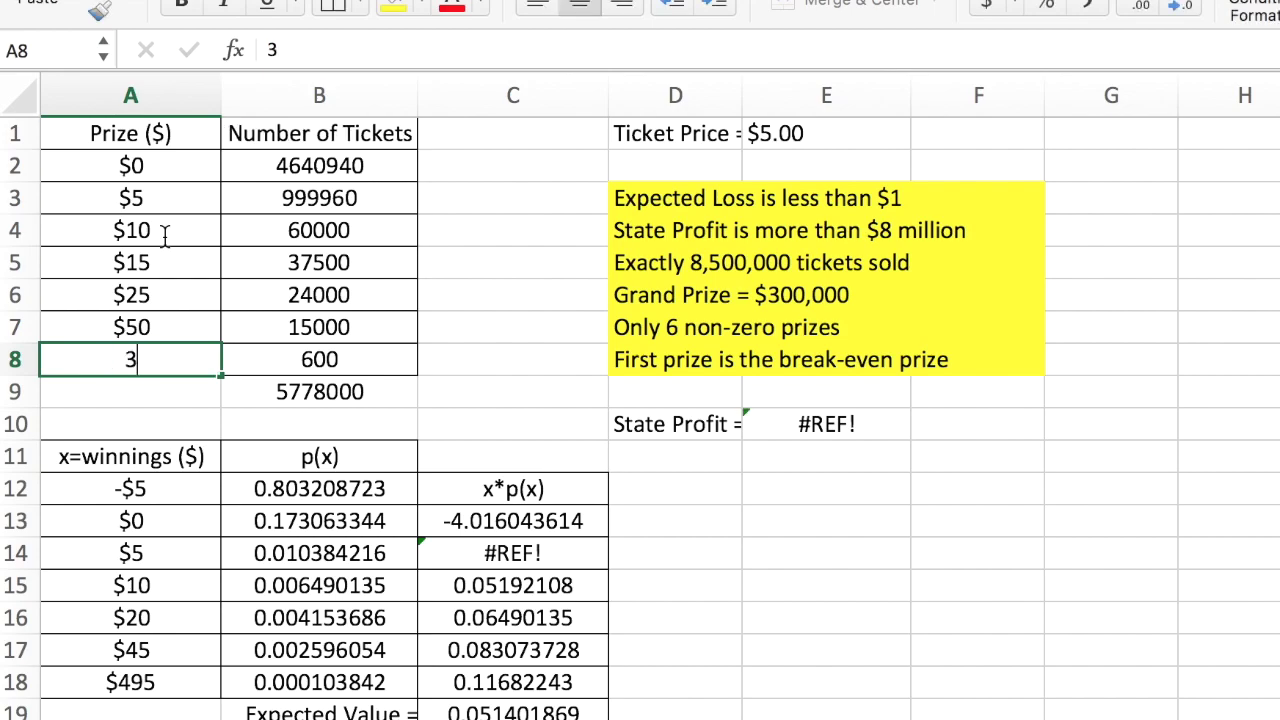
pyautogui.write('00,000000')
pyautogui.press('Return')
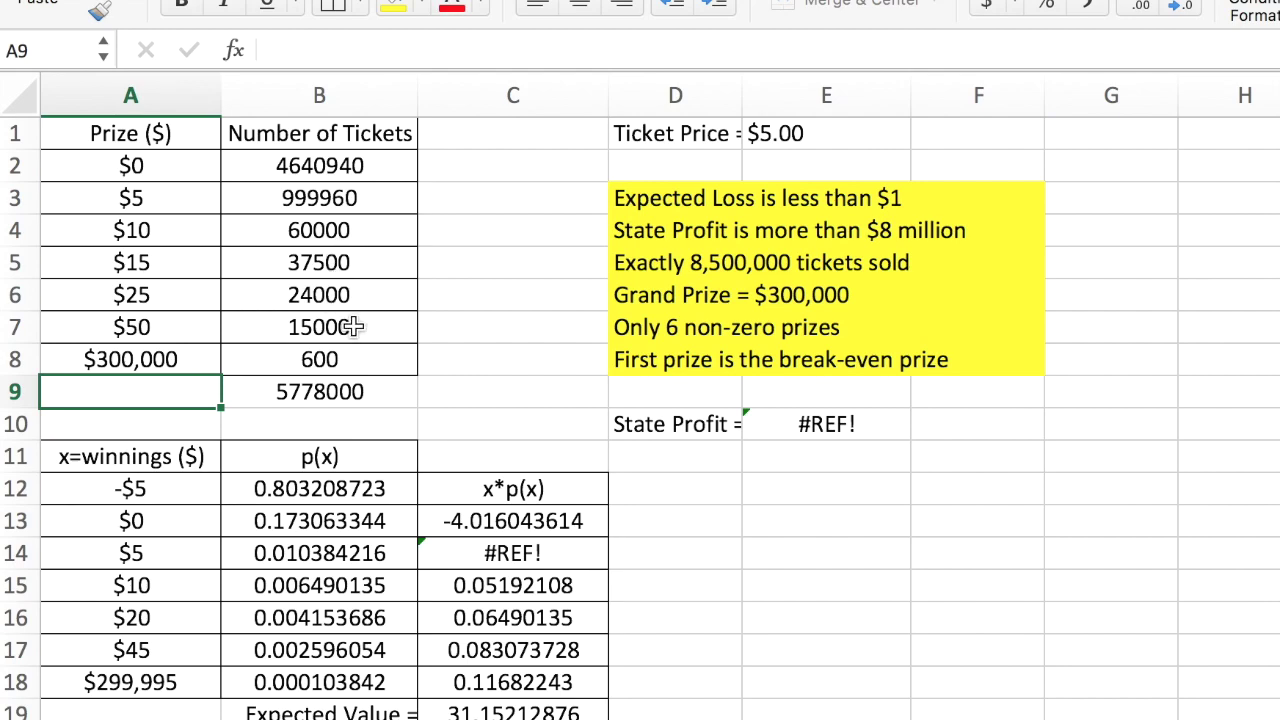
# - Calculate the $0 prize's ticket count in B2 with the formula =8500000-sum(B3:B8)
pyautogui.click(350, 391)
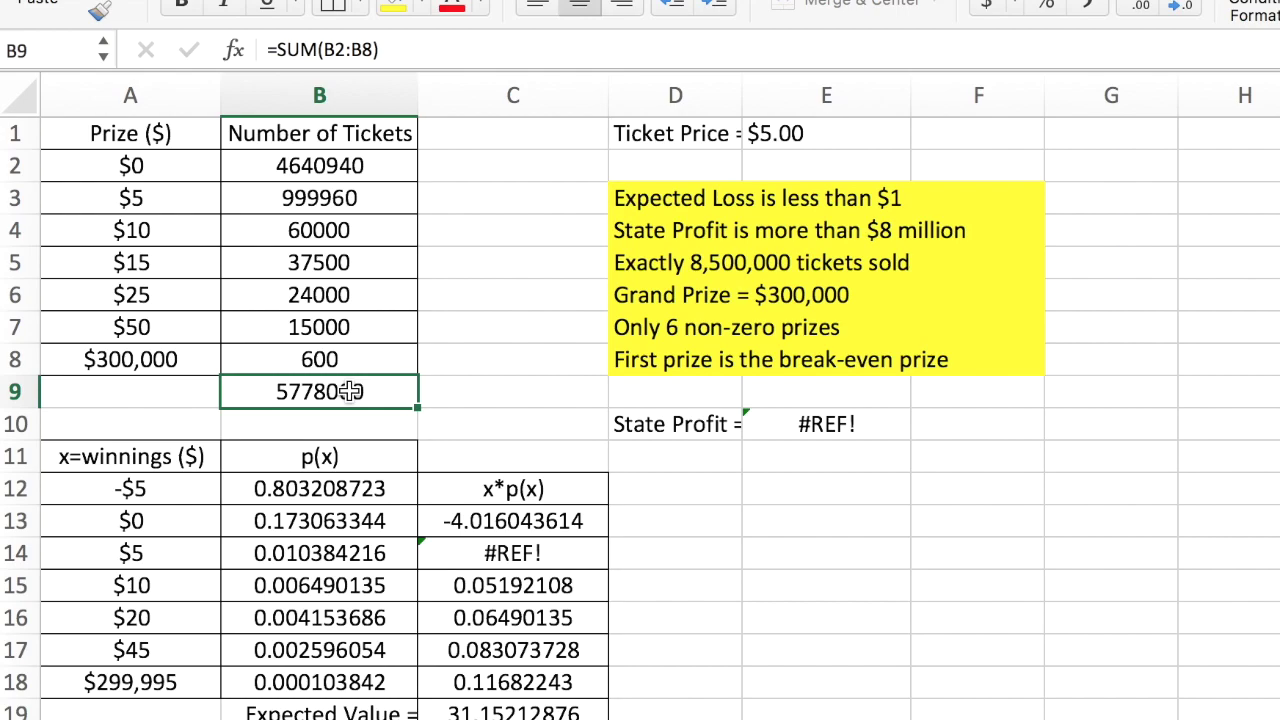
pyautogui.click(338, 166)
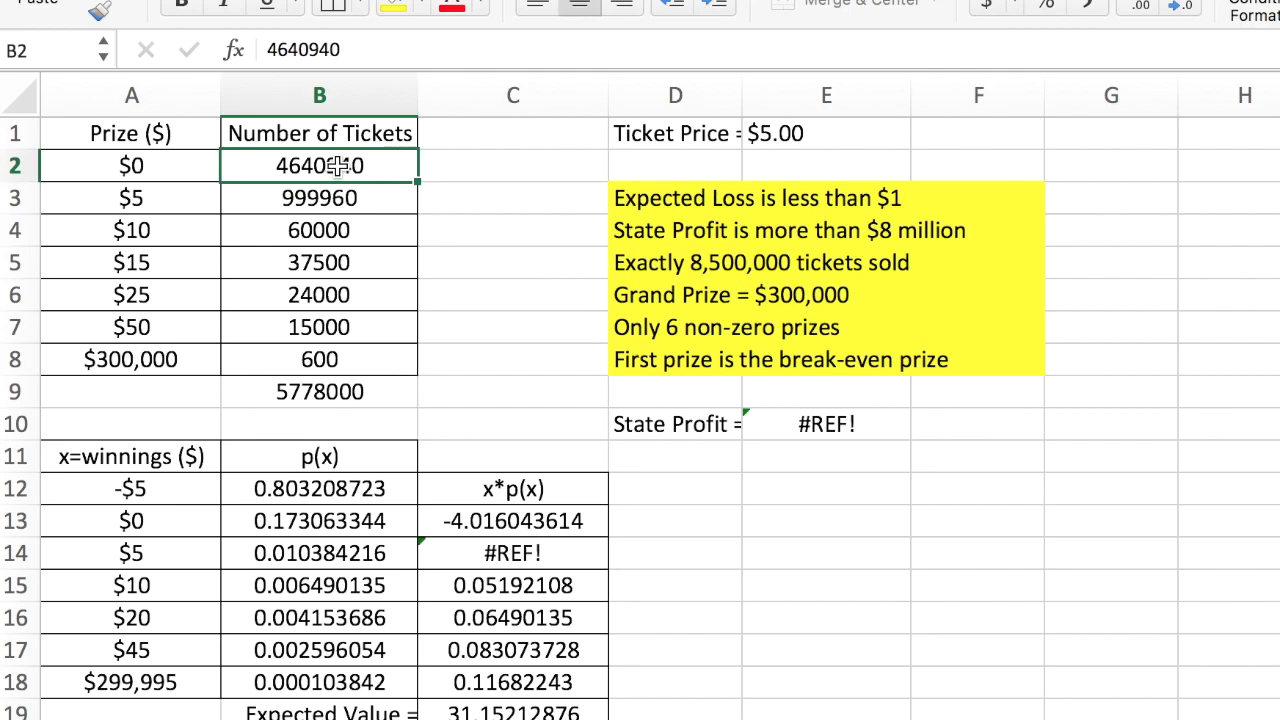
pyautogui.write('=')
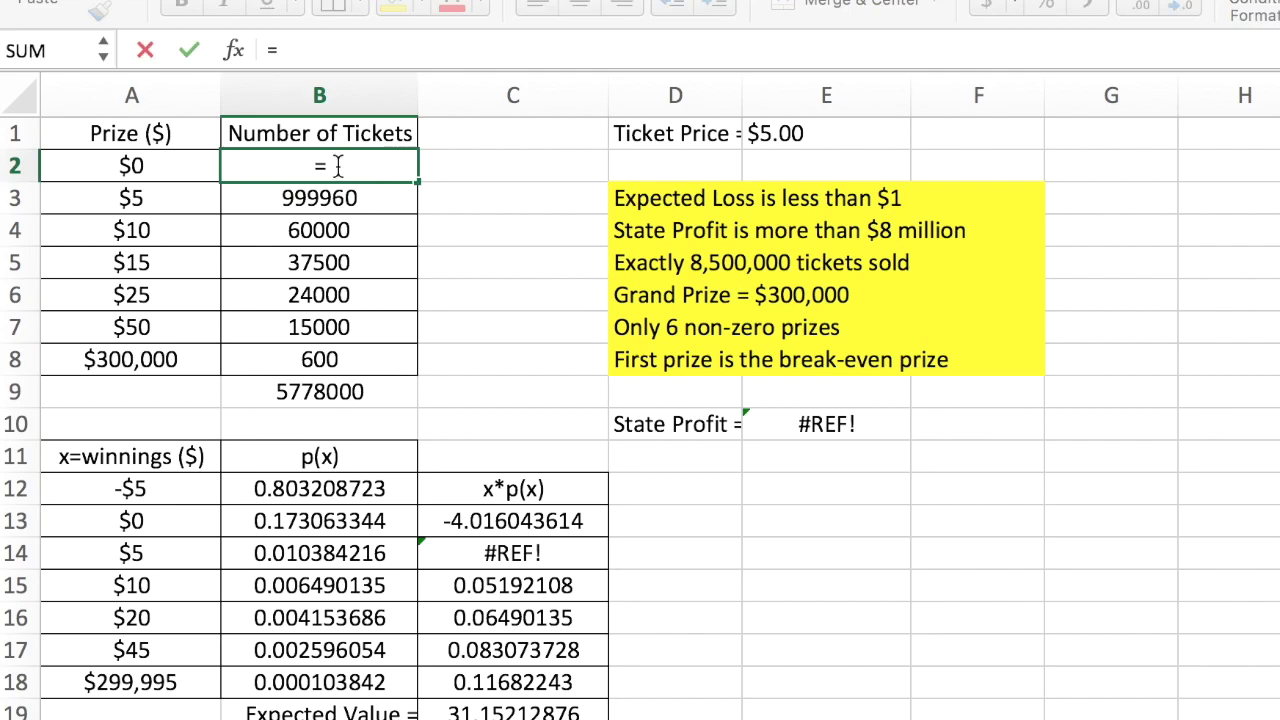
pyautogui.write('8500000')
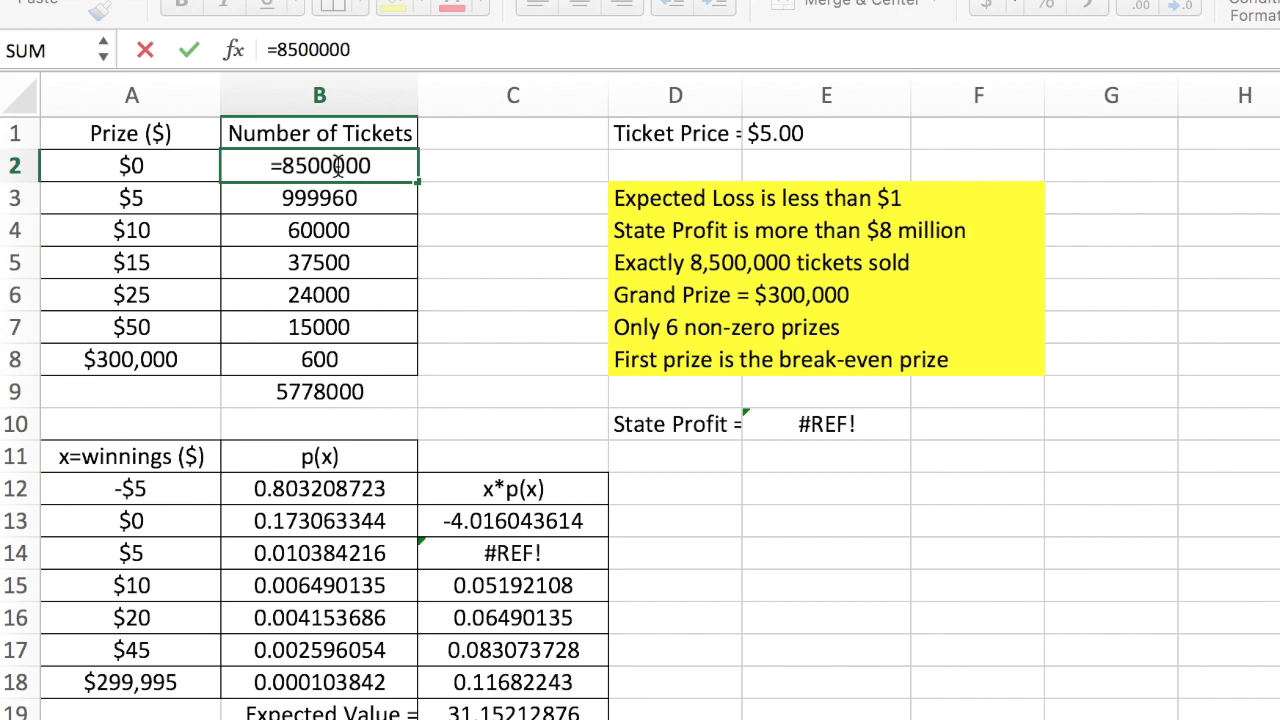
pyautogui.write('-sum(')
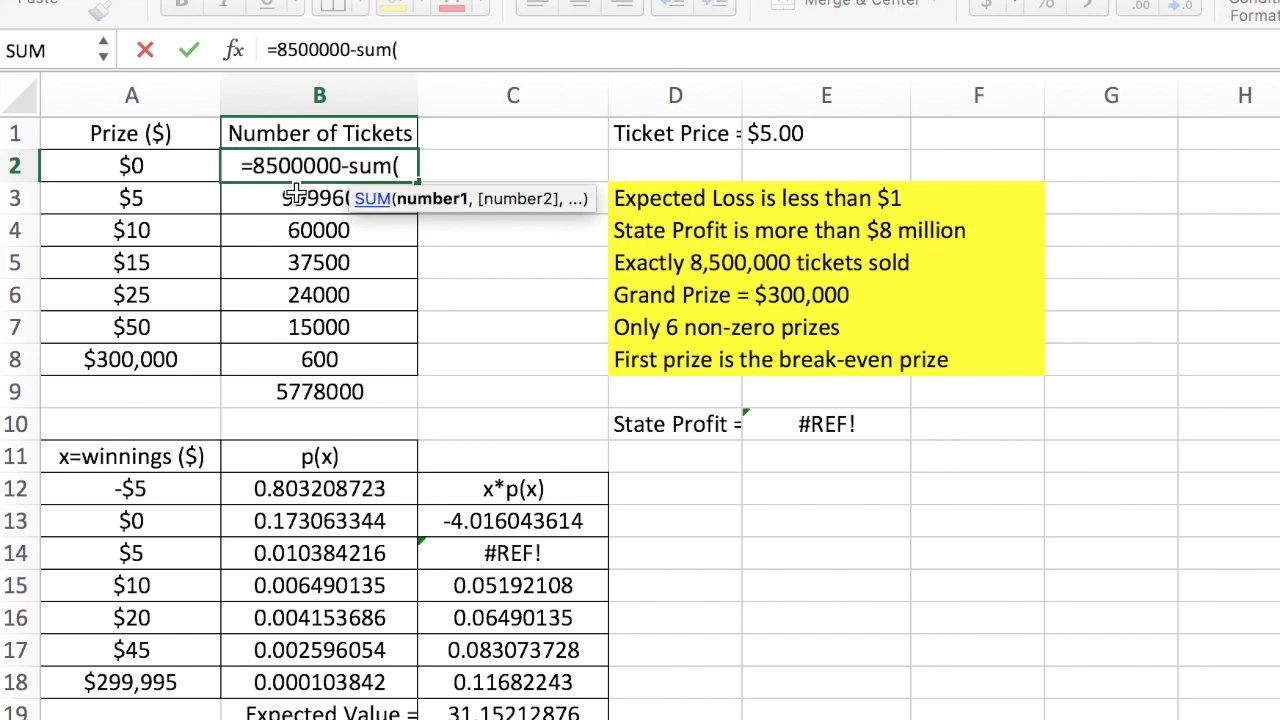
pyautogui.moveTo(297, 193); pyautogui.dragTo(280, 350)
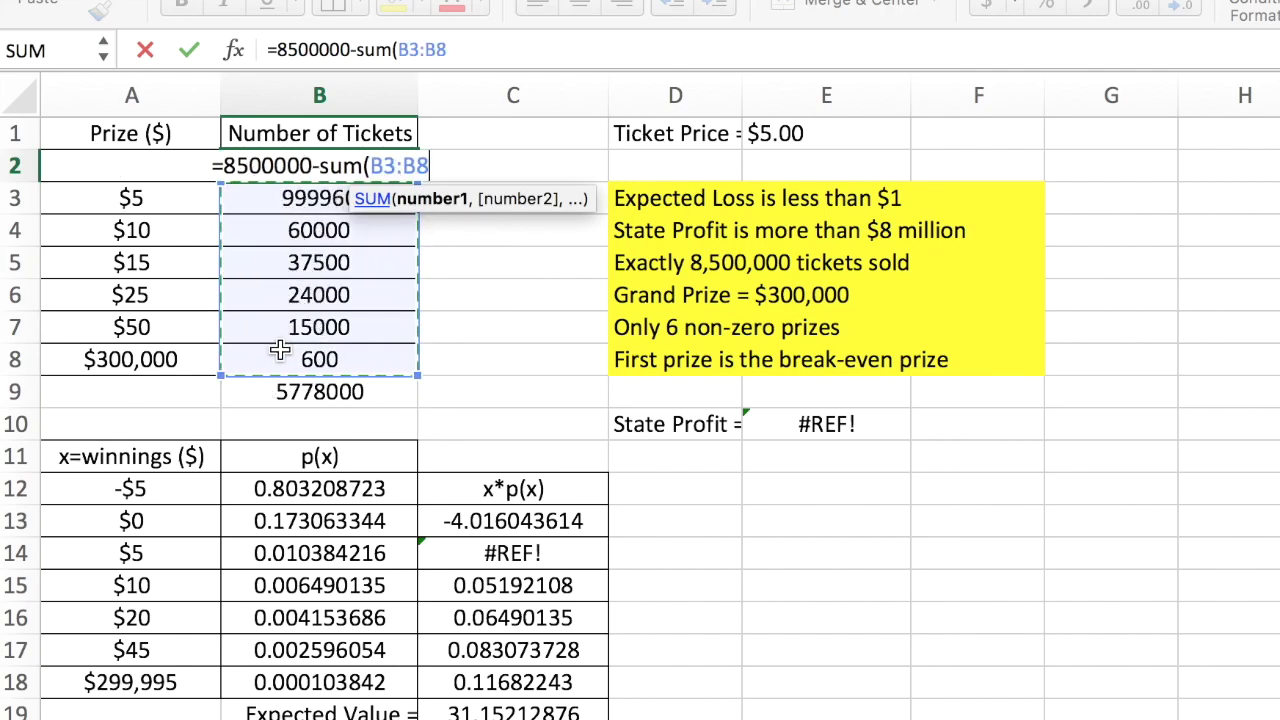
pyautogui.write(')')
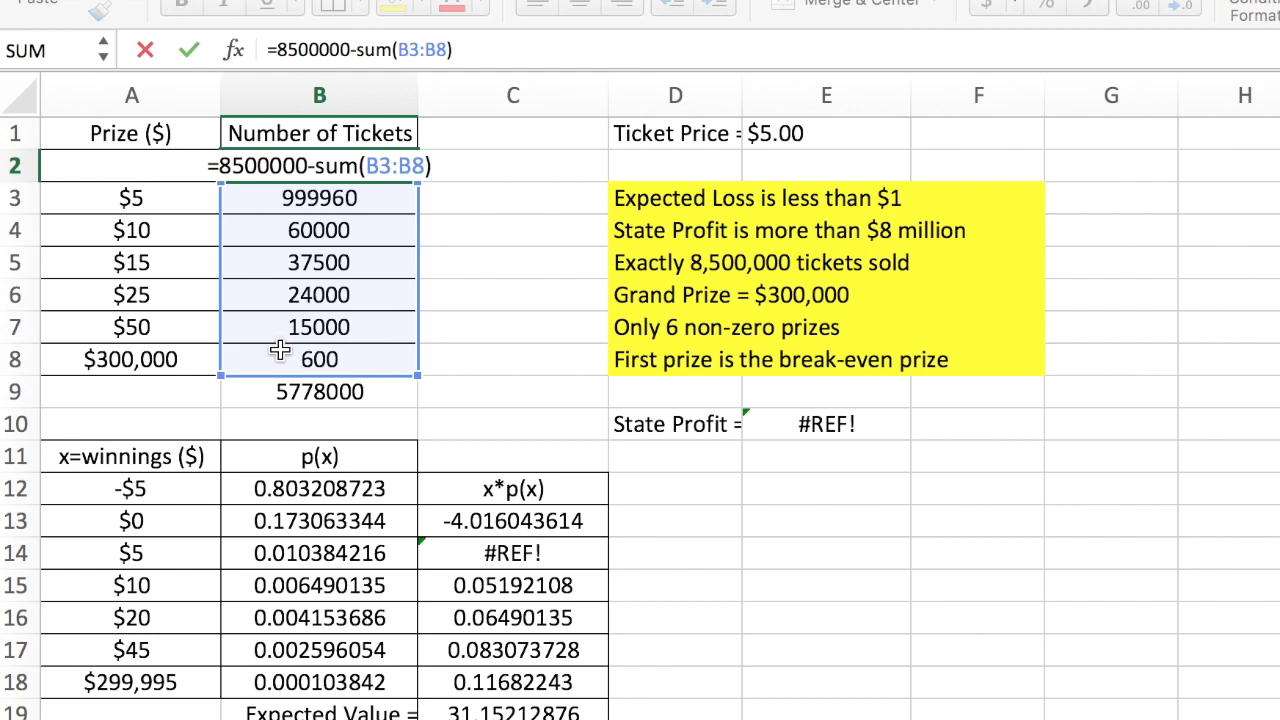
pyautogui.press('Return')
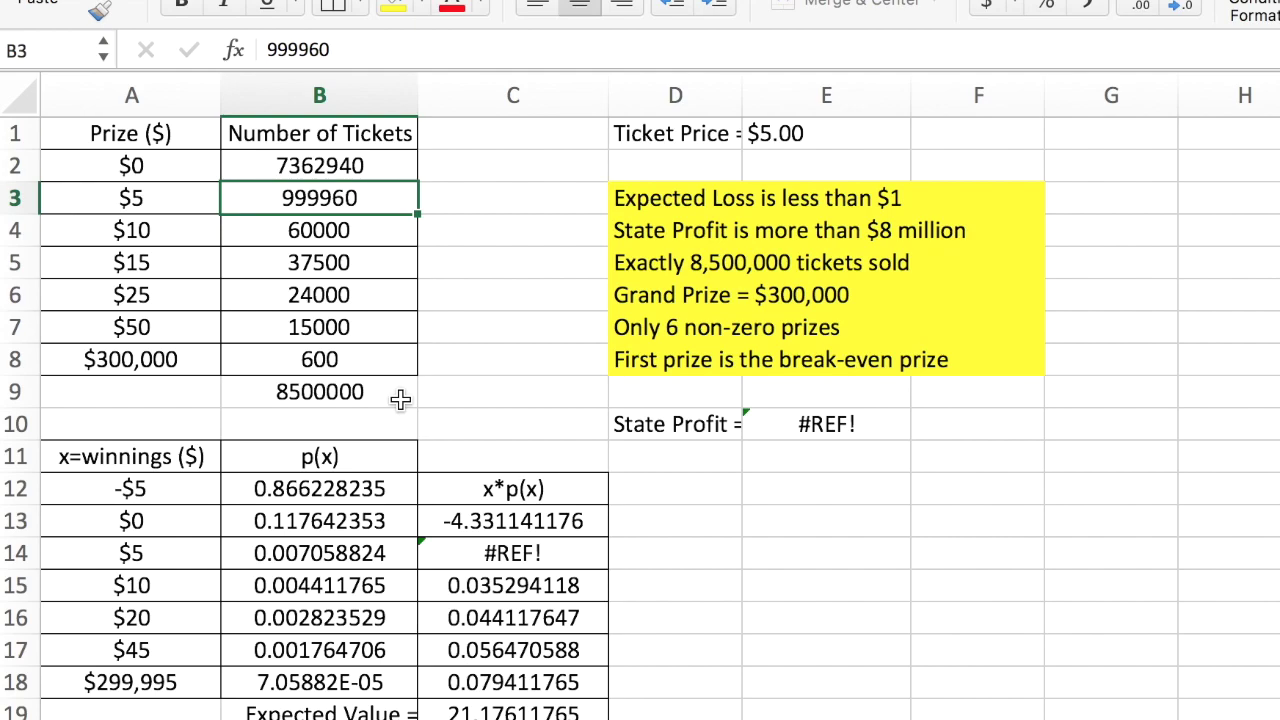
# - Replace the State Profit formula in E10 with =-B9*C19
pyautogui.click(799, 424)
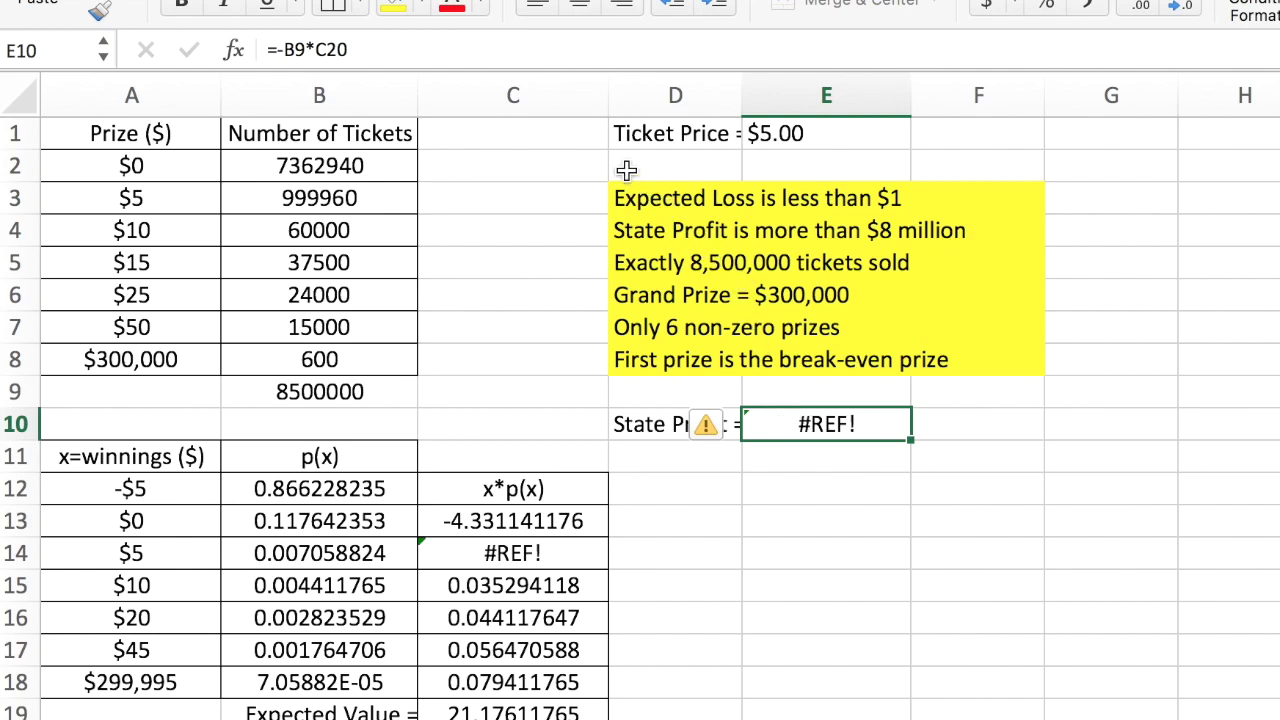
pyautogui.write('=')
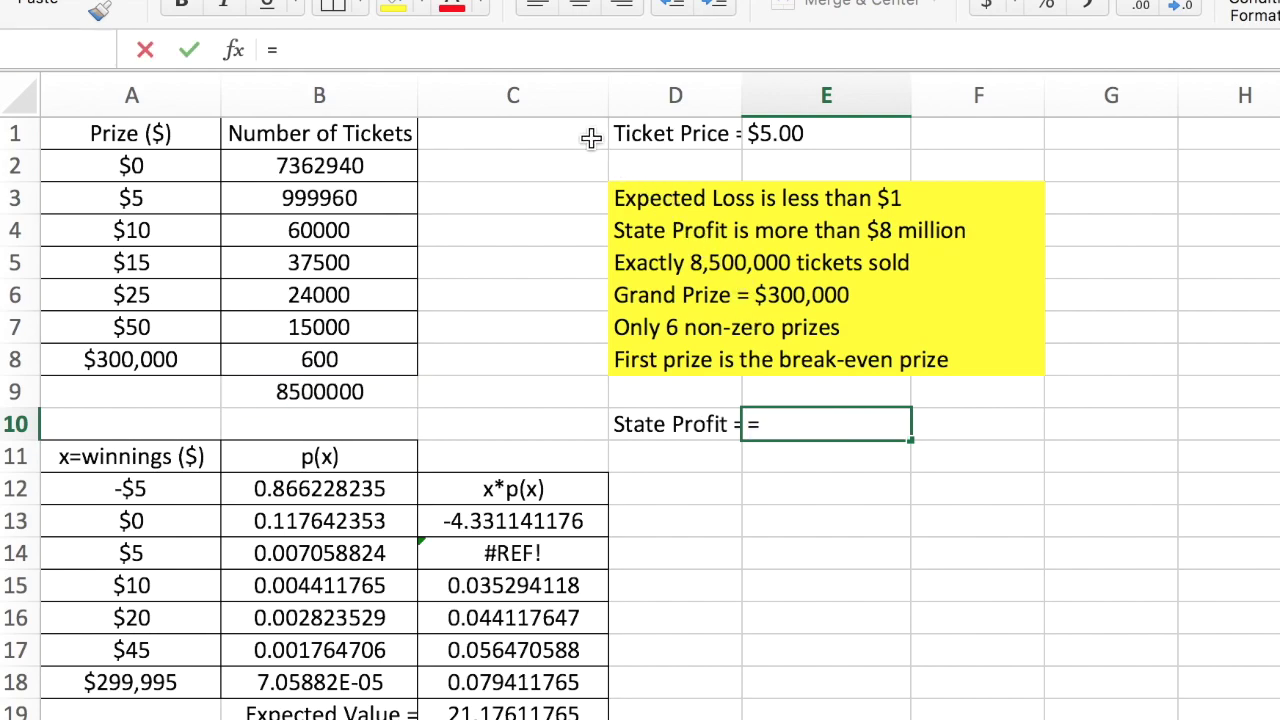
pyautogui.click(362, 394)
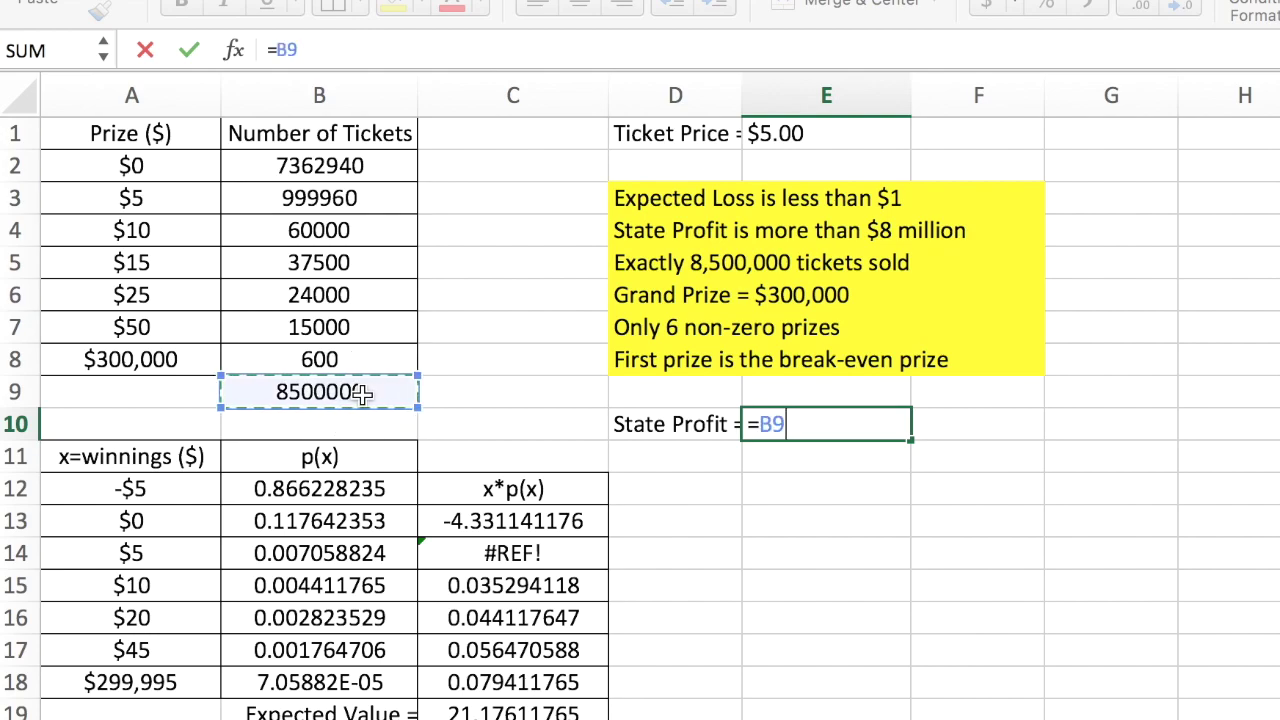
pyautogui.write('*')
pyautogui.click(497, 710)
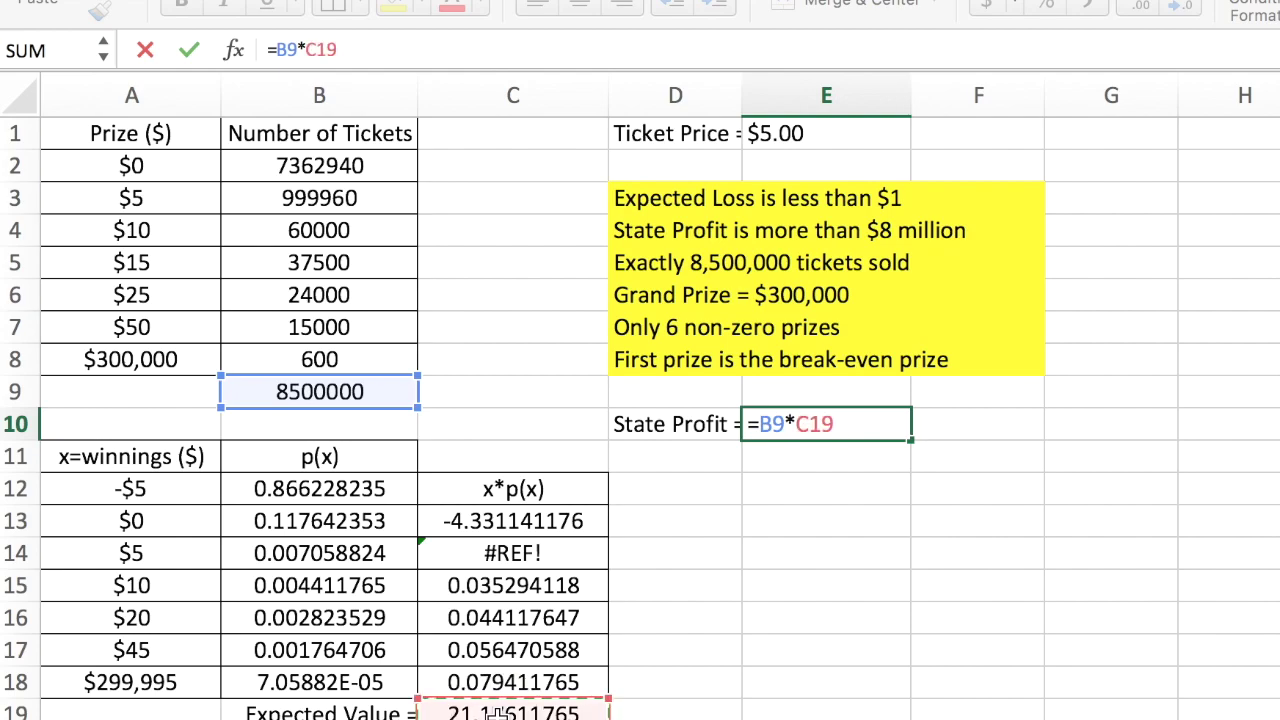
pyautogui.press('Left')
pyautogui.press('Right')
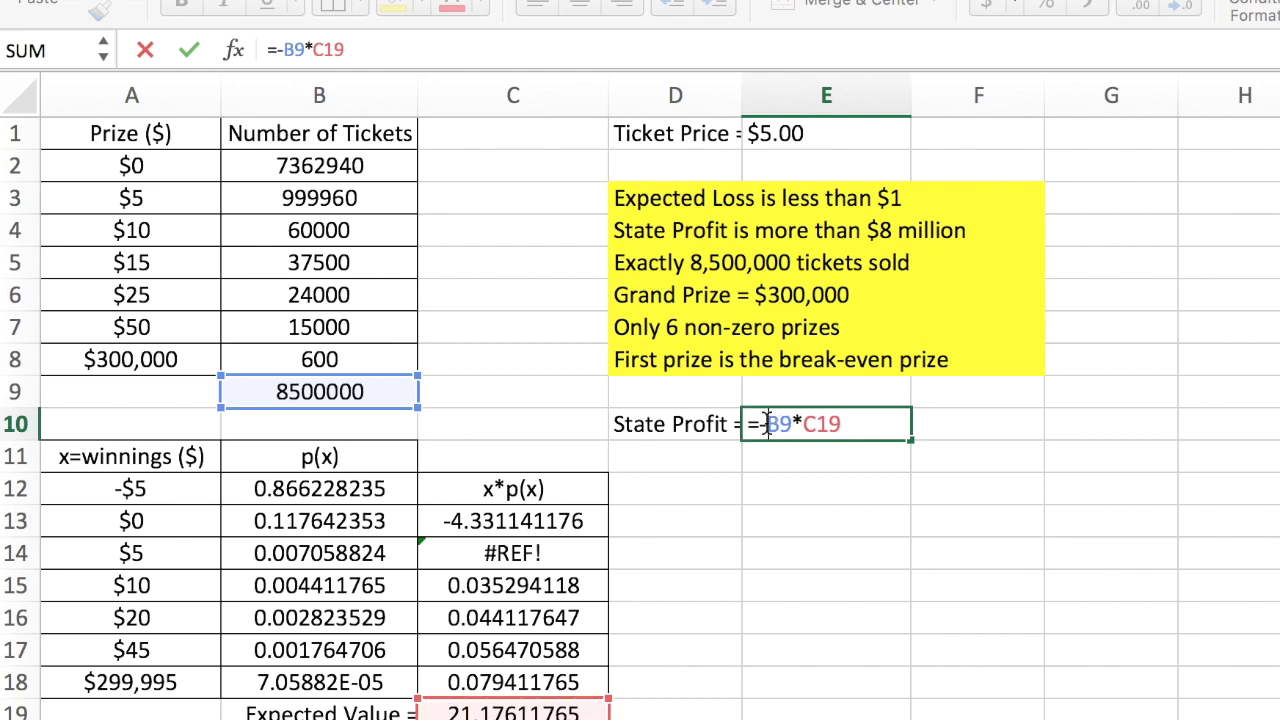
pyautogui.press('Return')
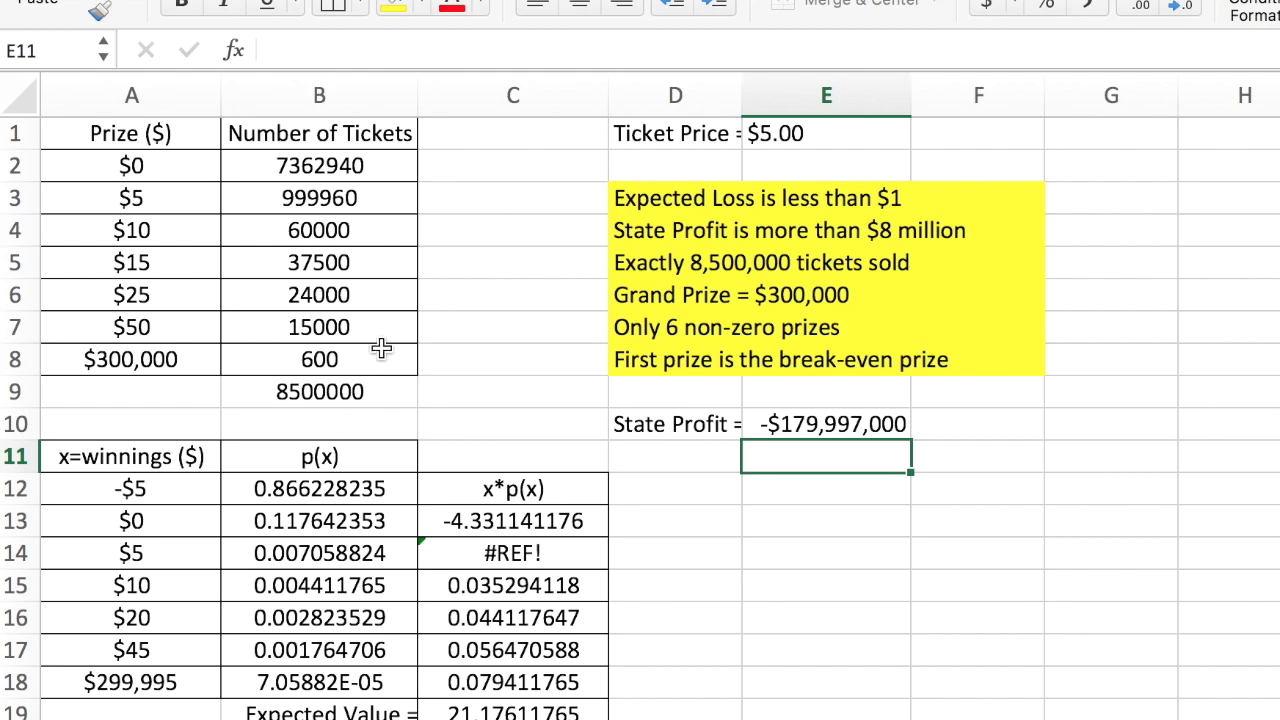
# - Clear the leftover sum in C20 and move the x*p(x) heading from C12 up to C11
pyautogui.click(513, 716)
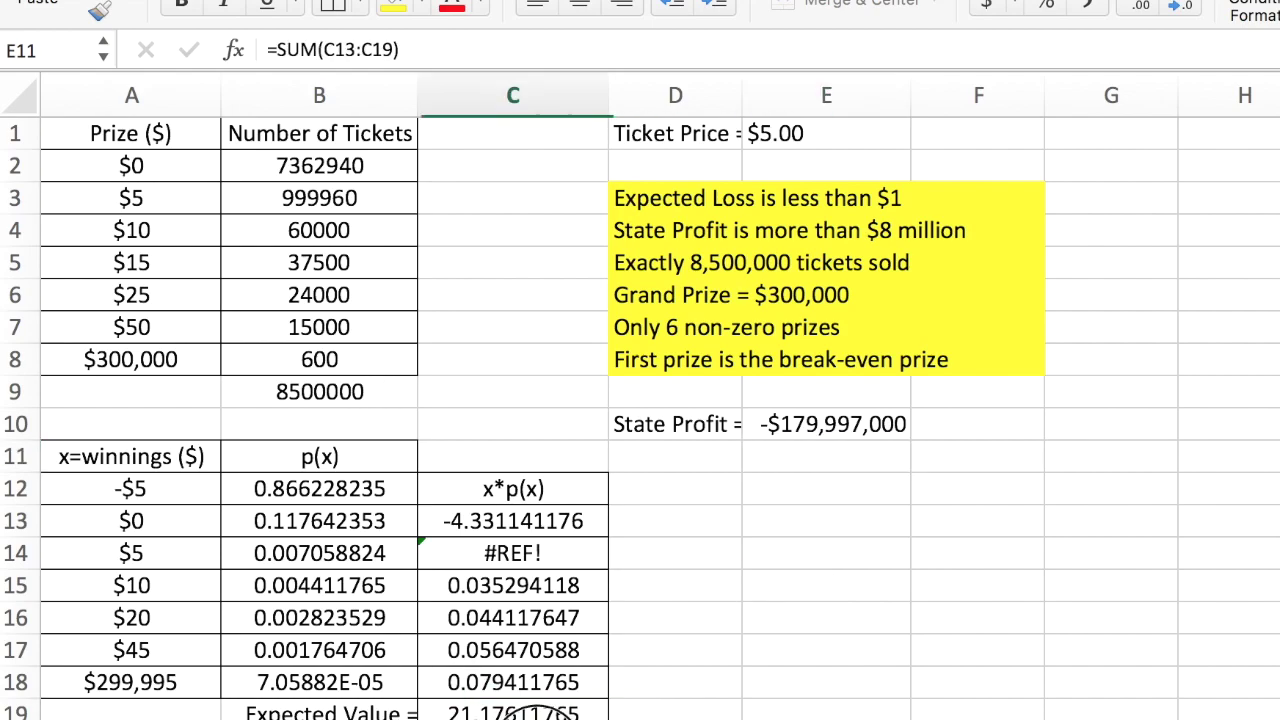
pyautogui.press('Delete')
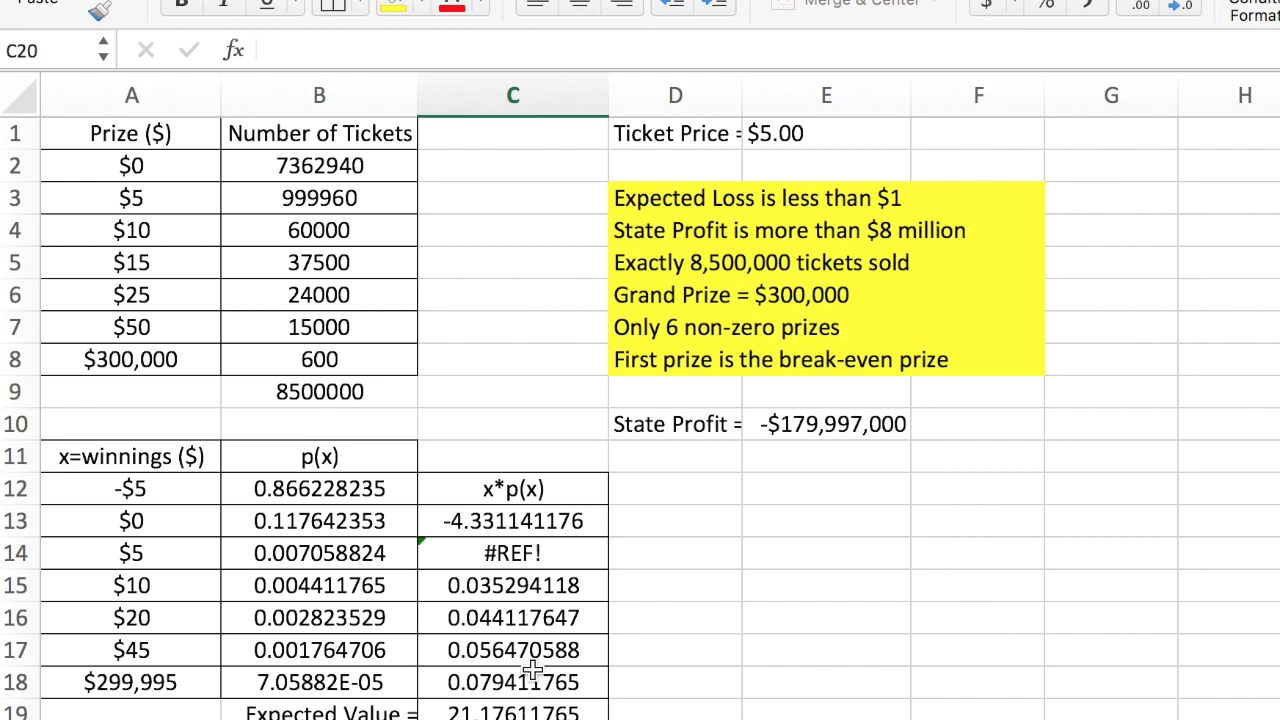
pyautogui.click(541, 524)
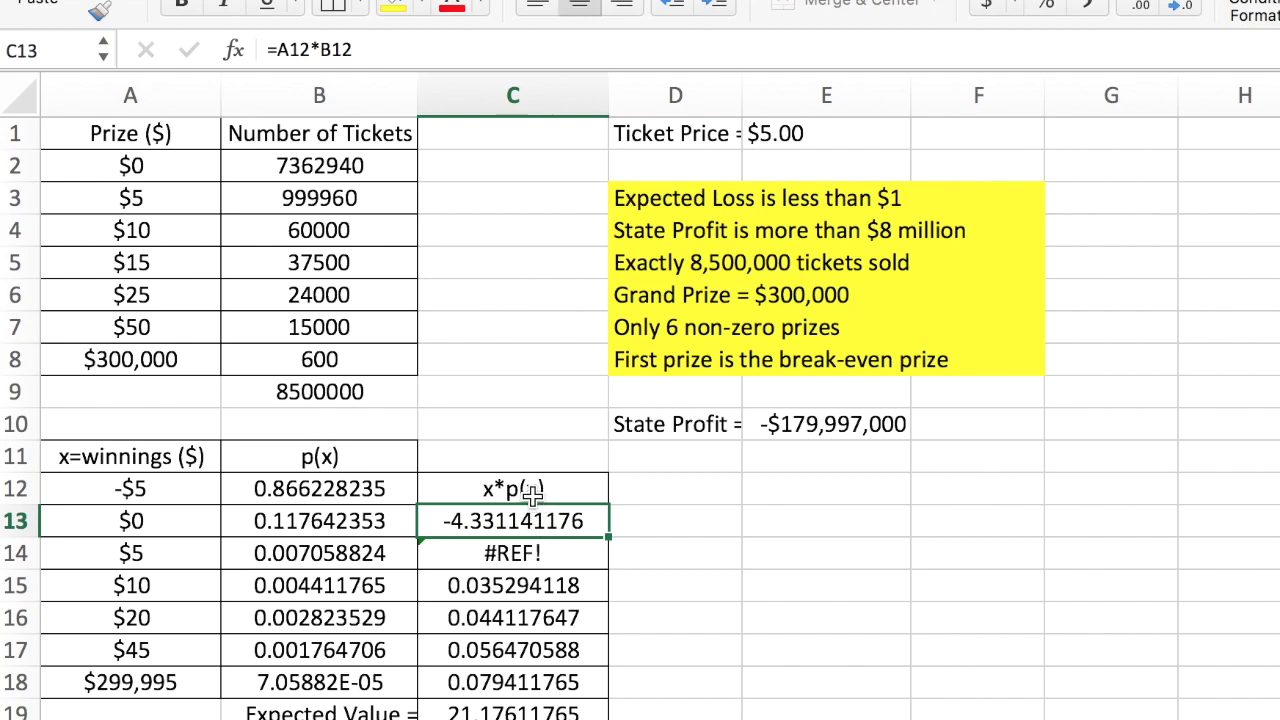
pyautogui.click(530, 489)
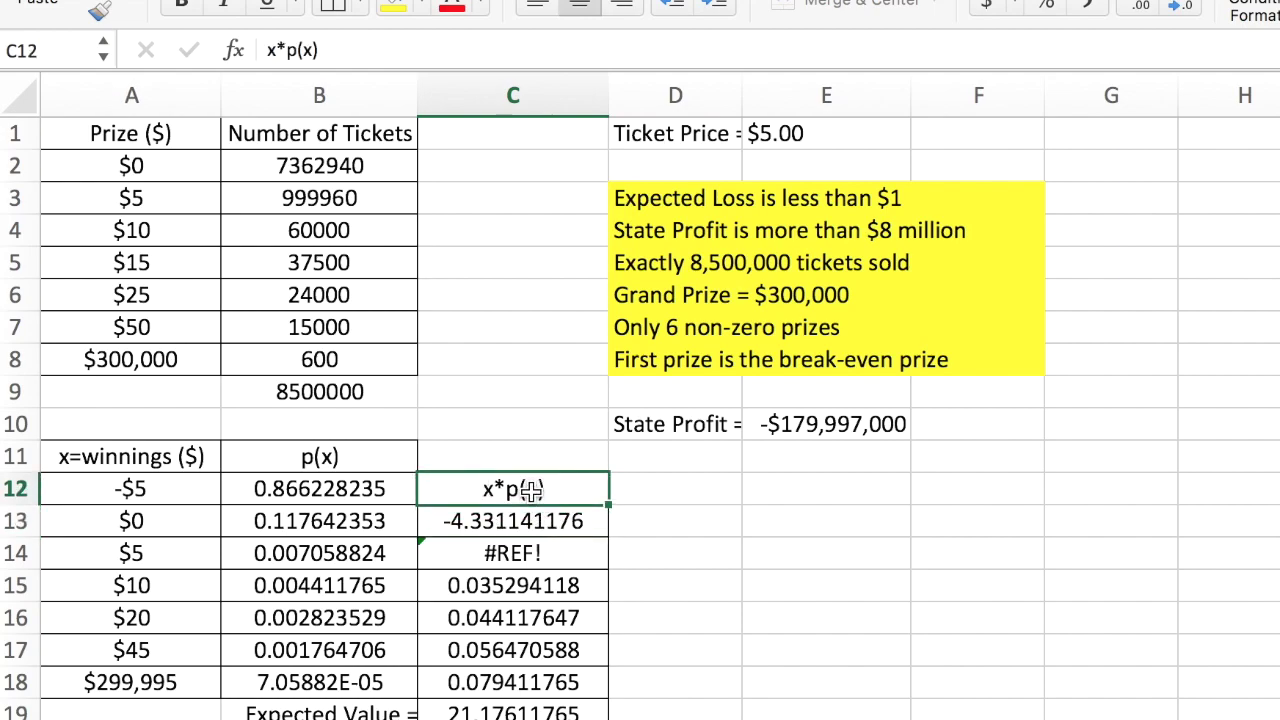
pyautogui.press('super+x')
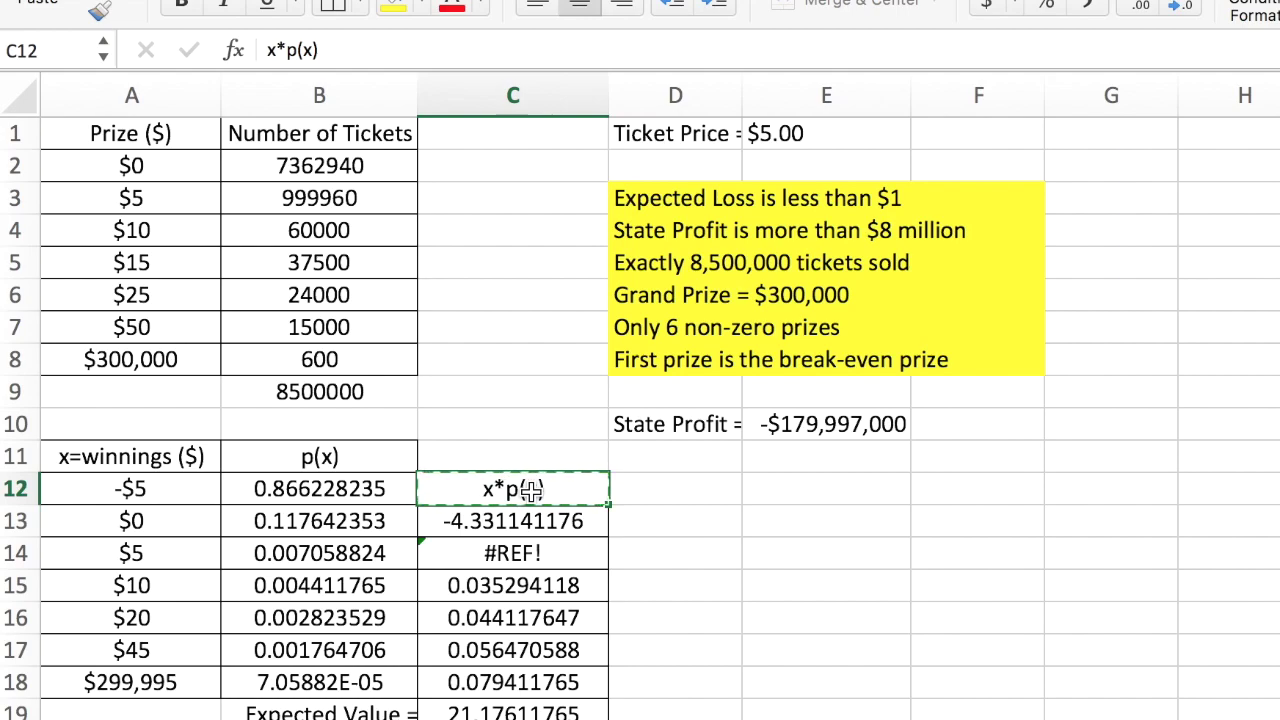
pyautogui.click(523, 452)
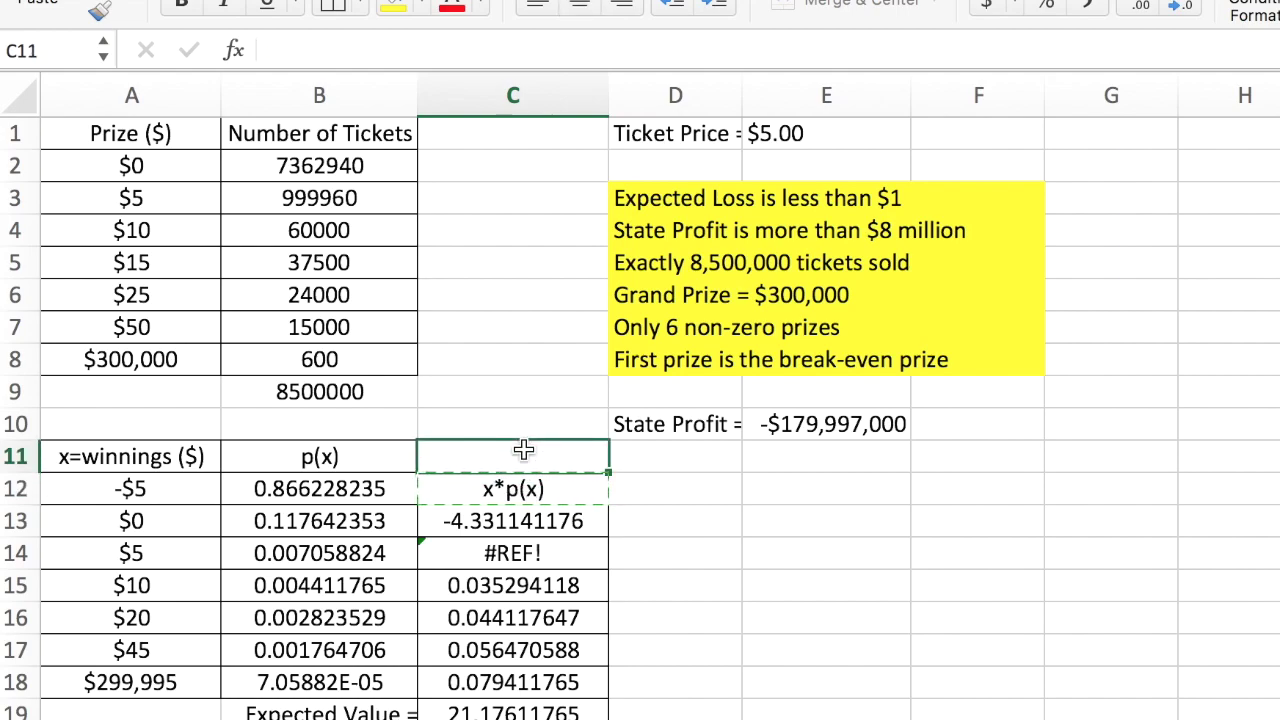
pyautogui.press('super+v')
# - Calculate x*p(x) in C12 with the formula =A12*B12 and fill it down through C18
pyautogui.click(505, 488)
pyautogui.write('=')
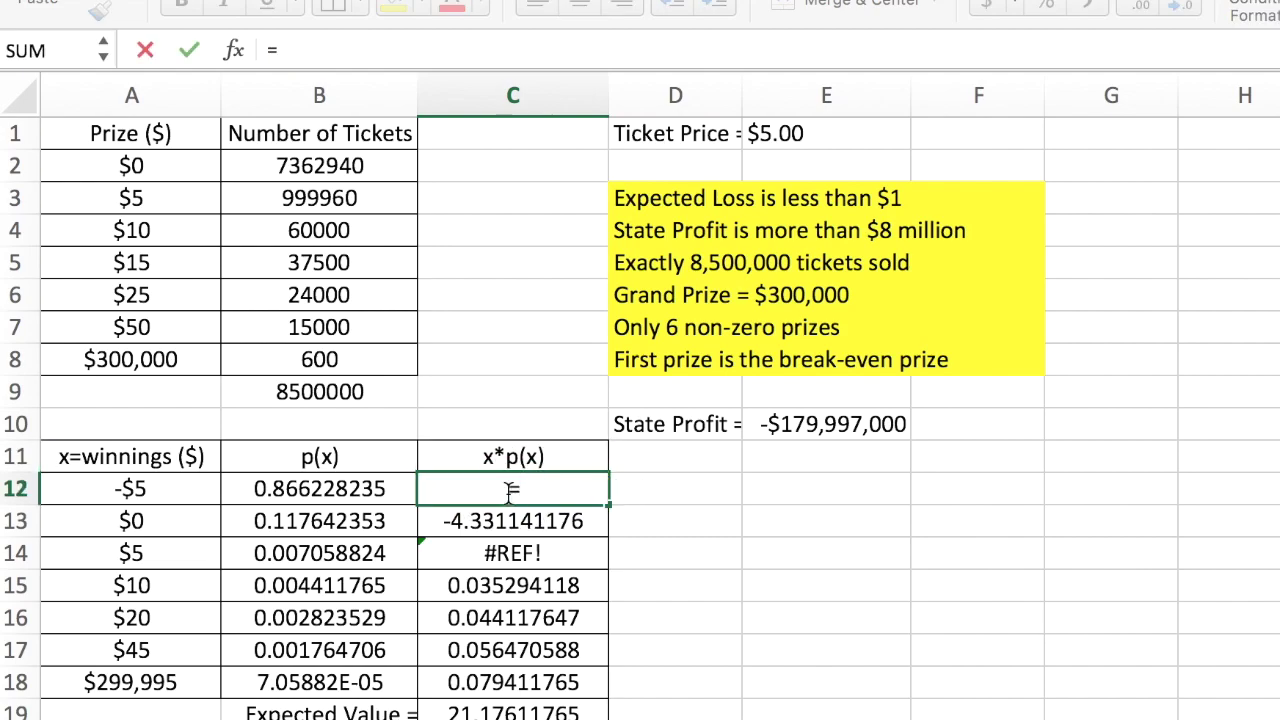
pyautogui.click(183, 487)
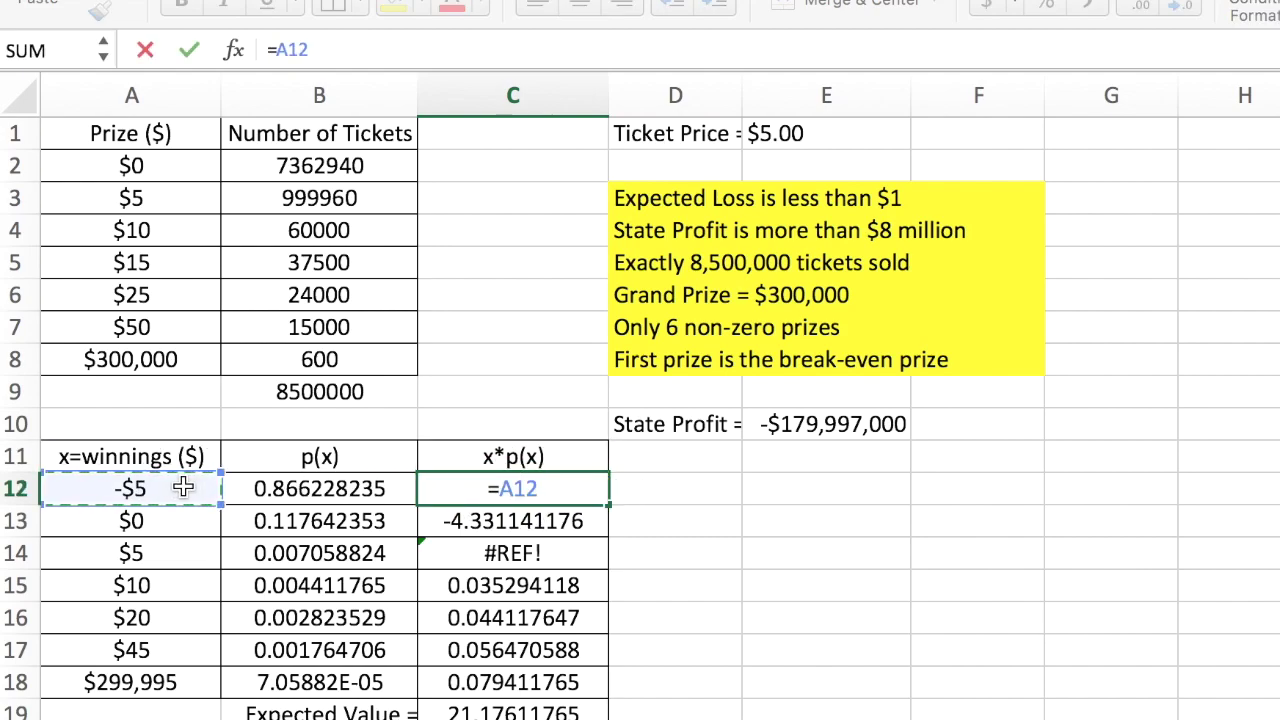
pyautogui.write('*')
pyautogui.click(300, 485)
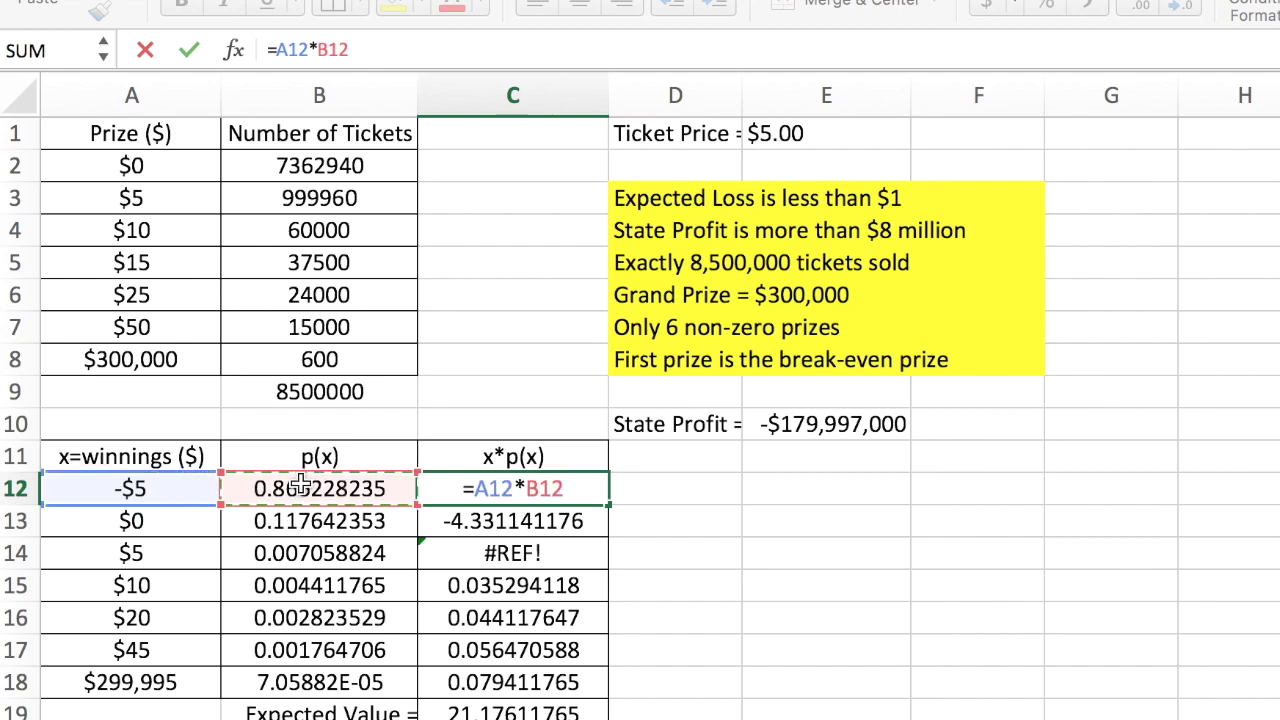
pyautogui.press('Return')
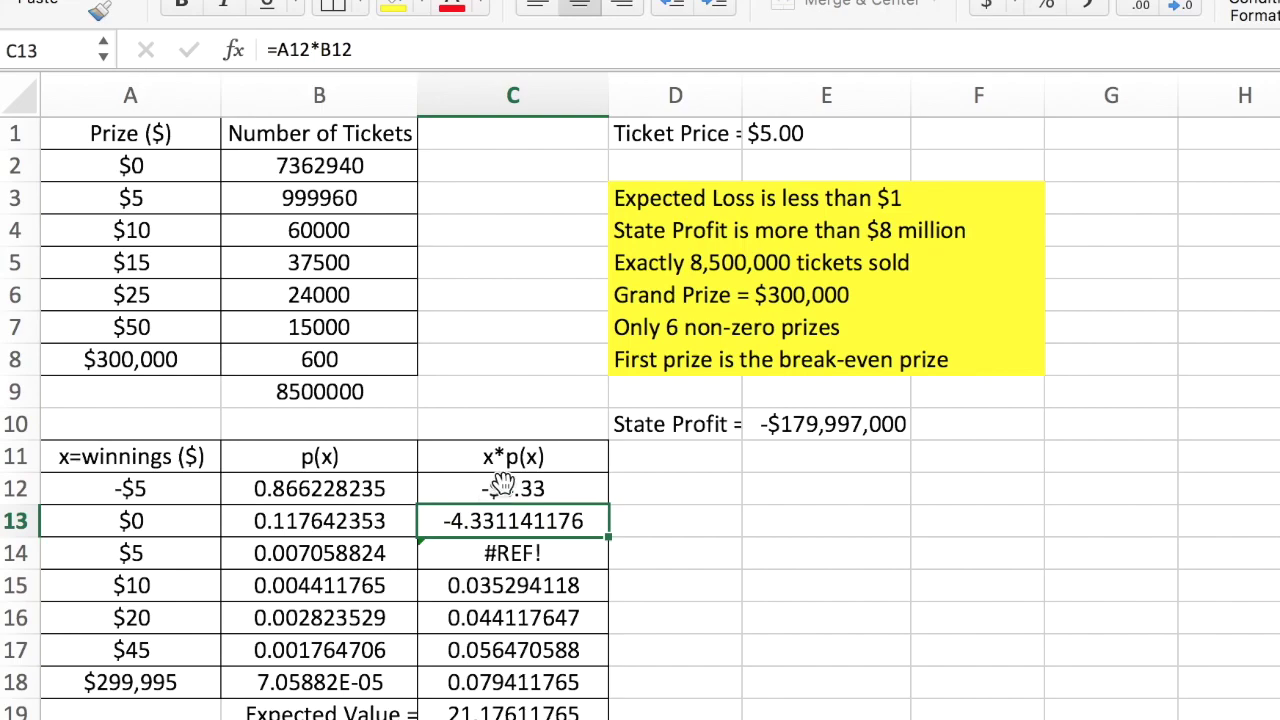
pyautogui.moveTo(502, 485)
pyautogui.mouseDown()
pyautogui.moveTo(471, 657)
pyautogui.moveTo(481, 683)
pyautogui.mouseUp()
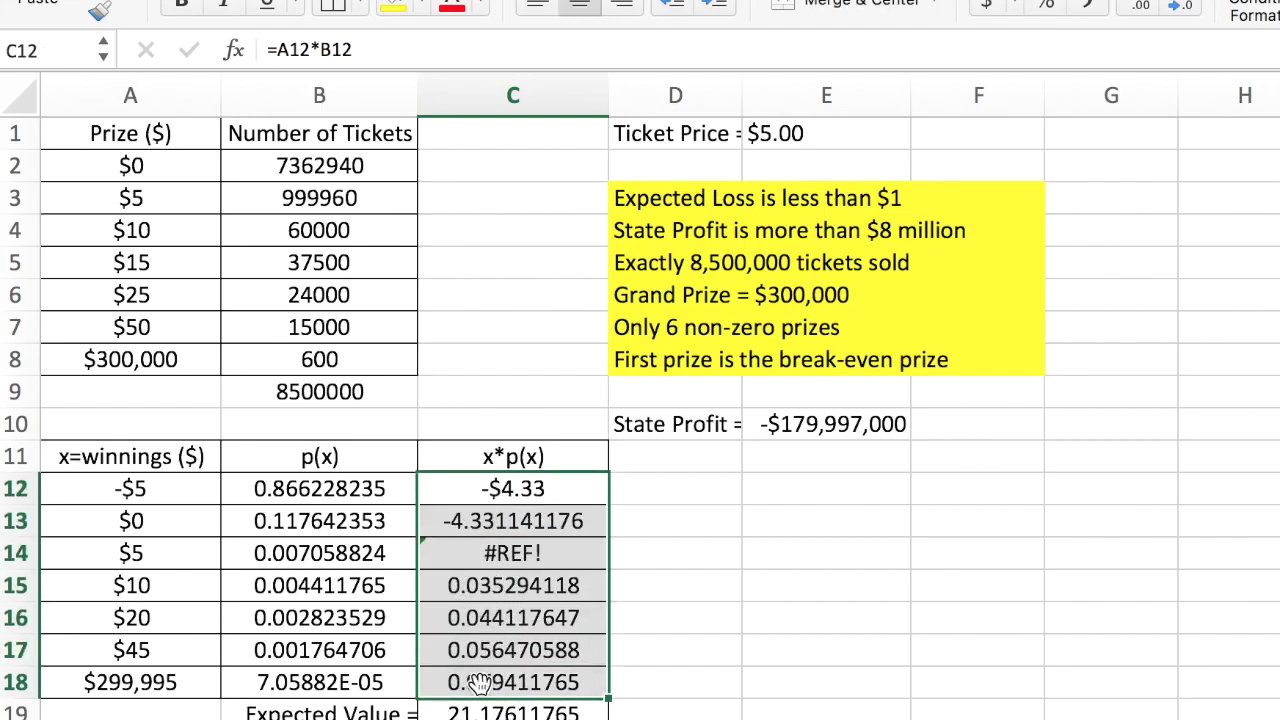
# - Replace the Expected Value formula in C19 with =sum(C12:C18)
pyautogui.click(537, 710)
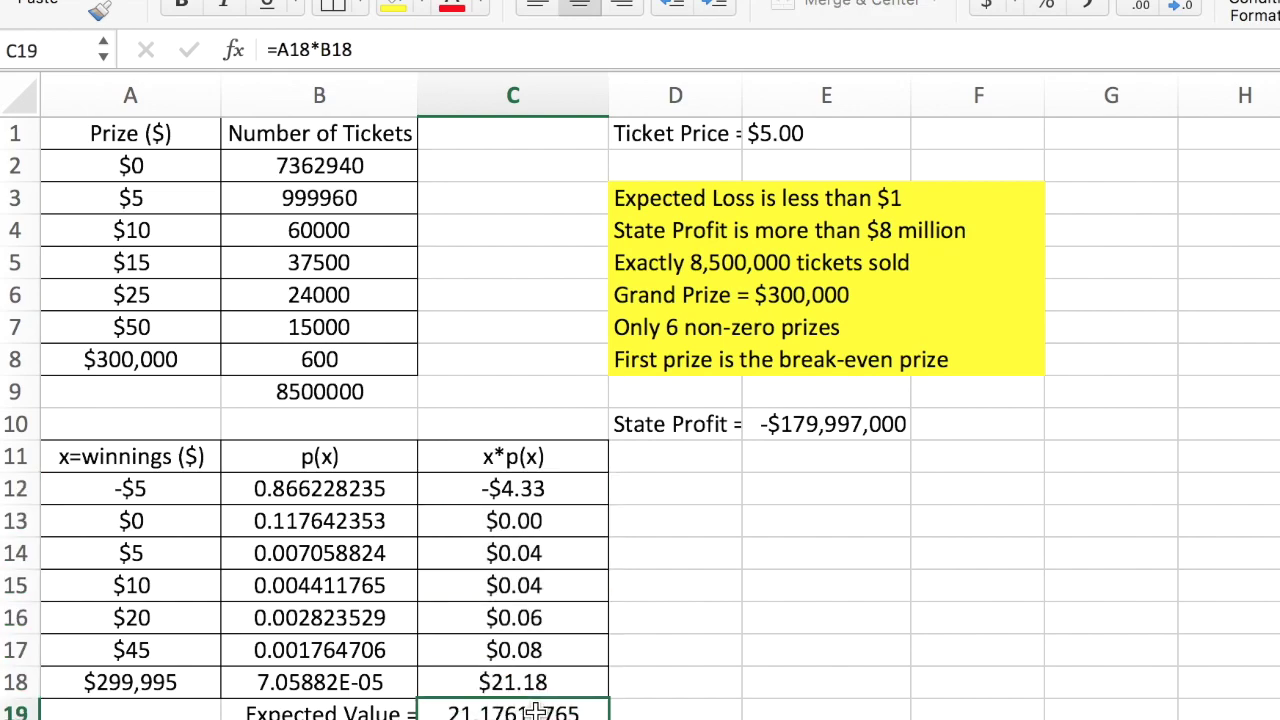
pyautogui.write('=')
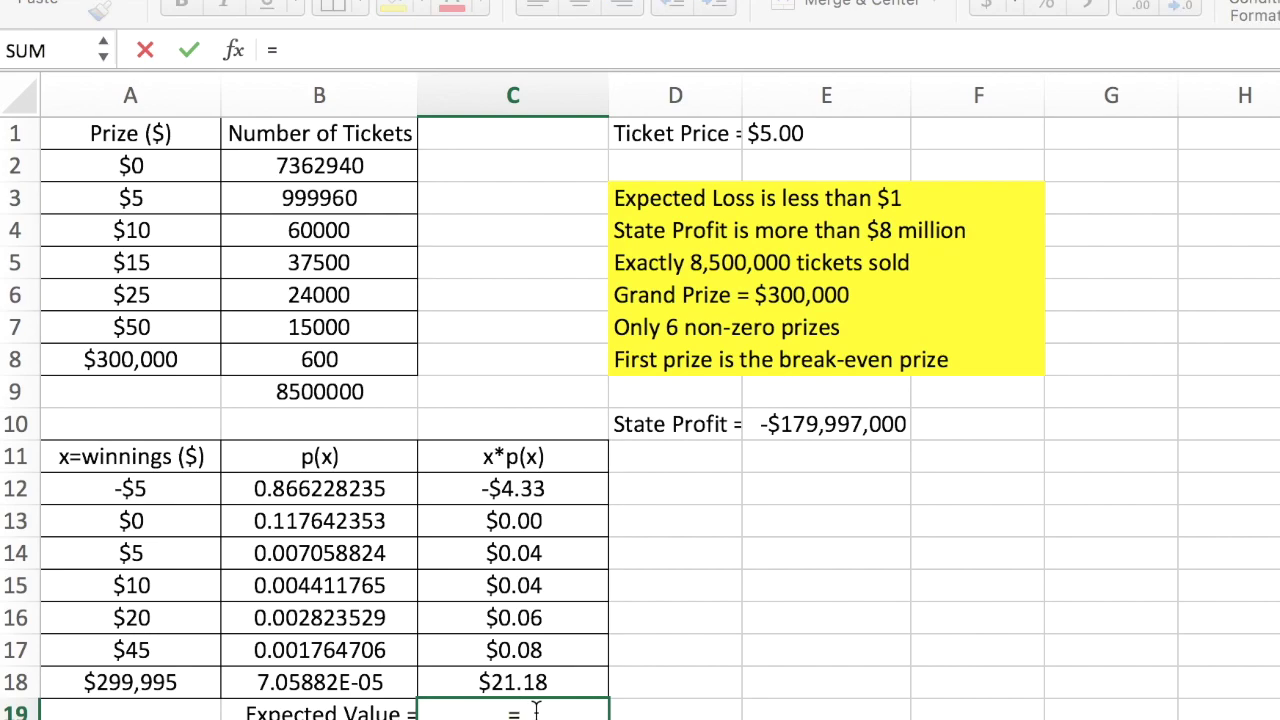
pyautogui.write('sum(')
pyautogui.moveTo(513, 488); pyautogui.dragTo(490, 675)
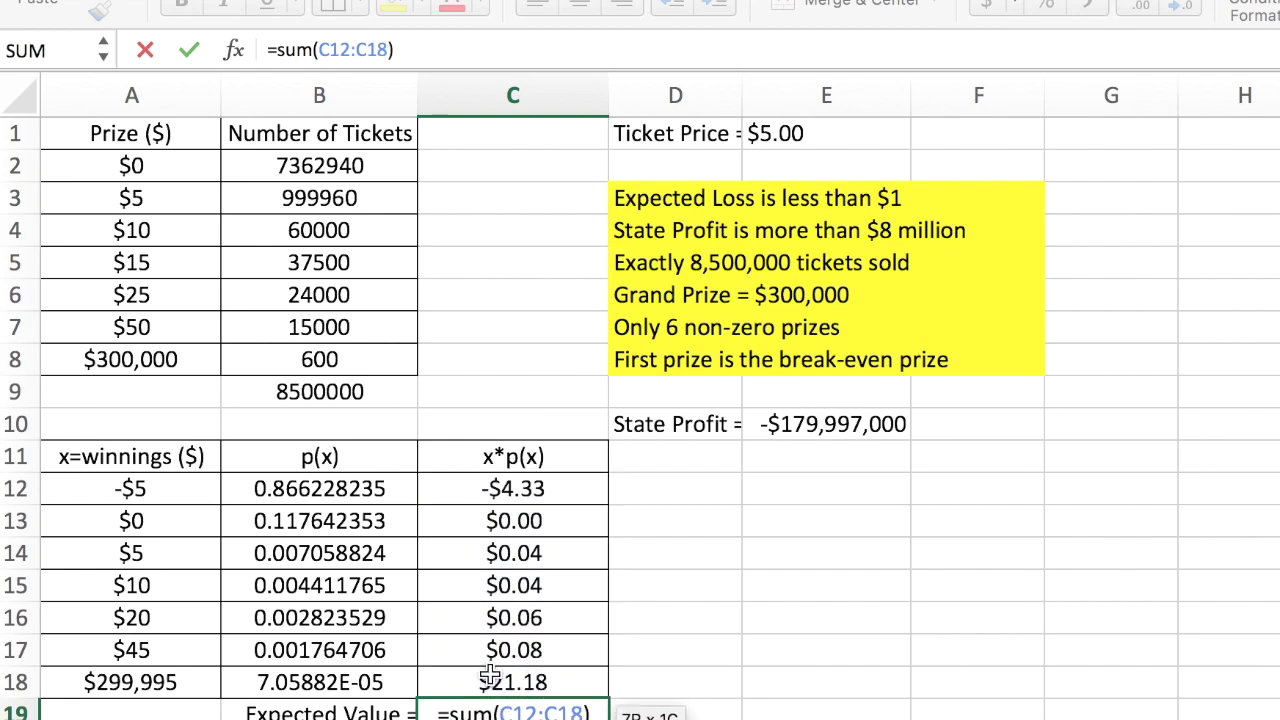
pyautogui.press('Return')
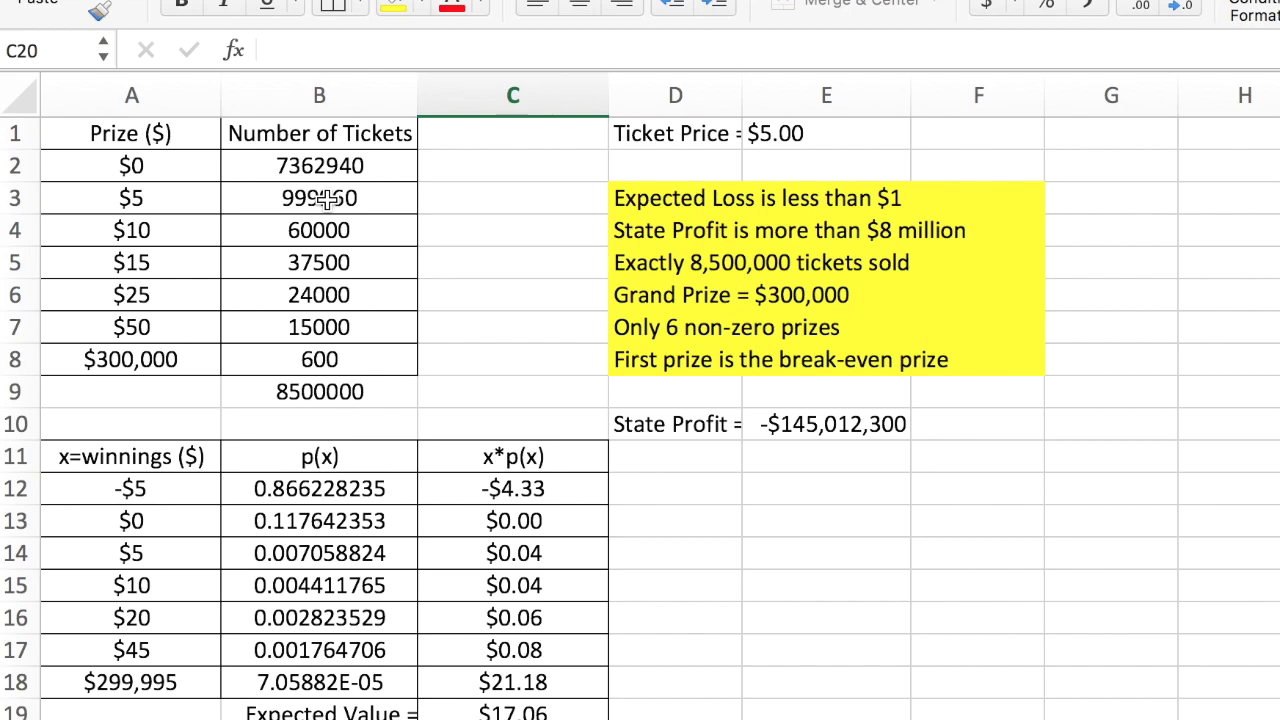
# - Set the number of tickets for the $300,000 grand prize in B8 to 1
pyautogui.click(315, 360)
pyautogui.press('super+c')
pyautogui.write('1')
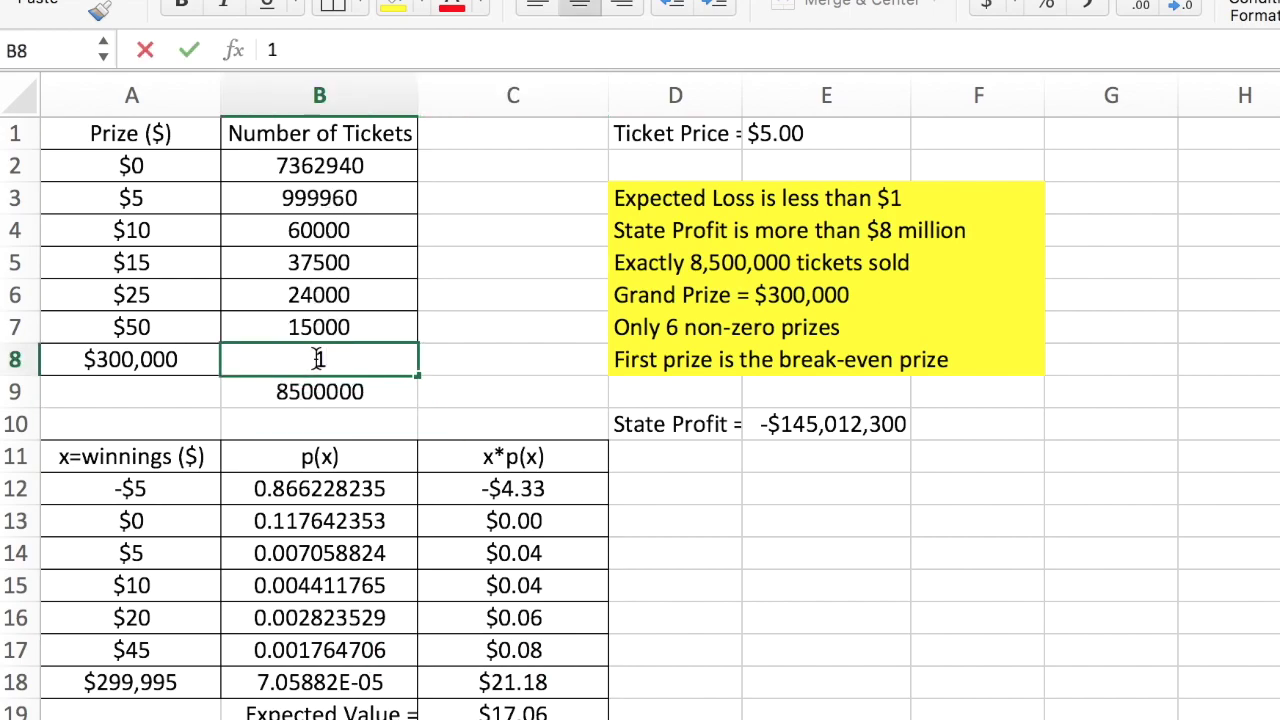
pyautogui.press('Return')
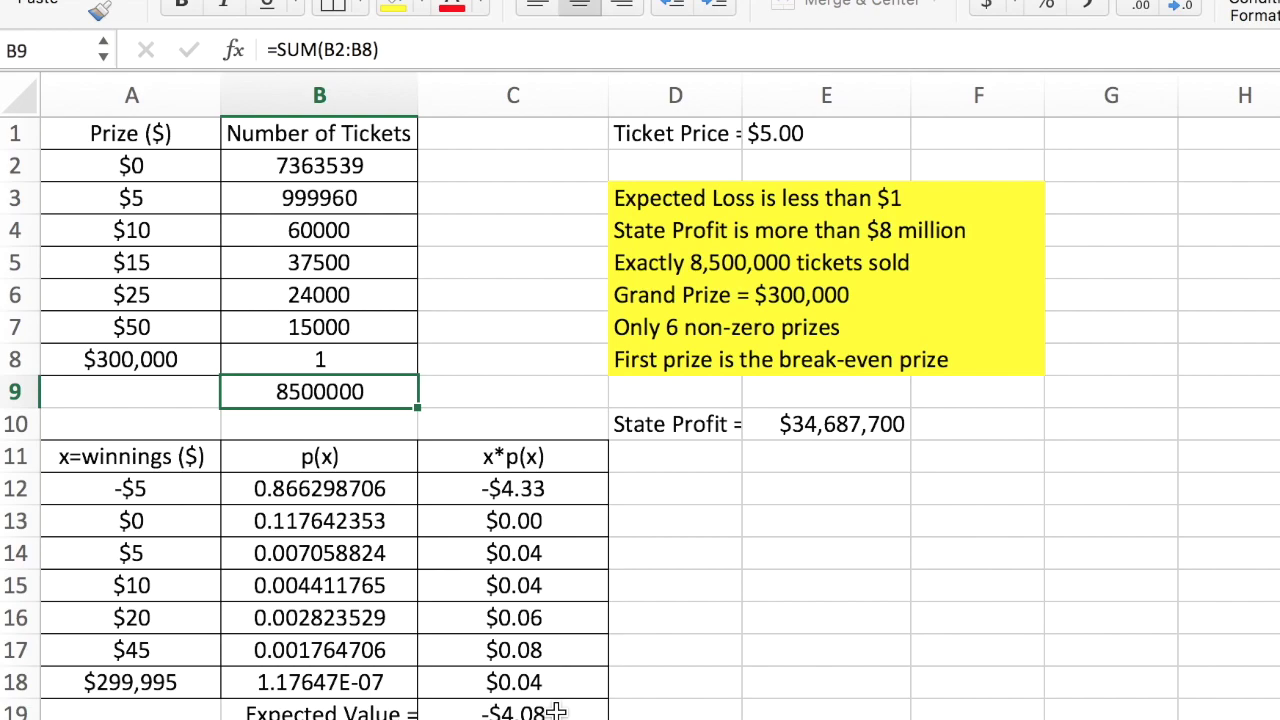
pyautogui.moveTo(855, 482); pyautogui.dragTo(806, 460)
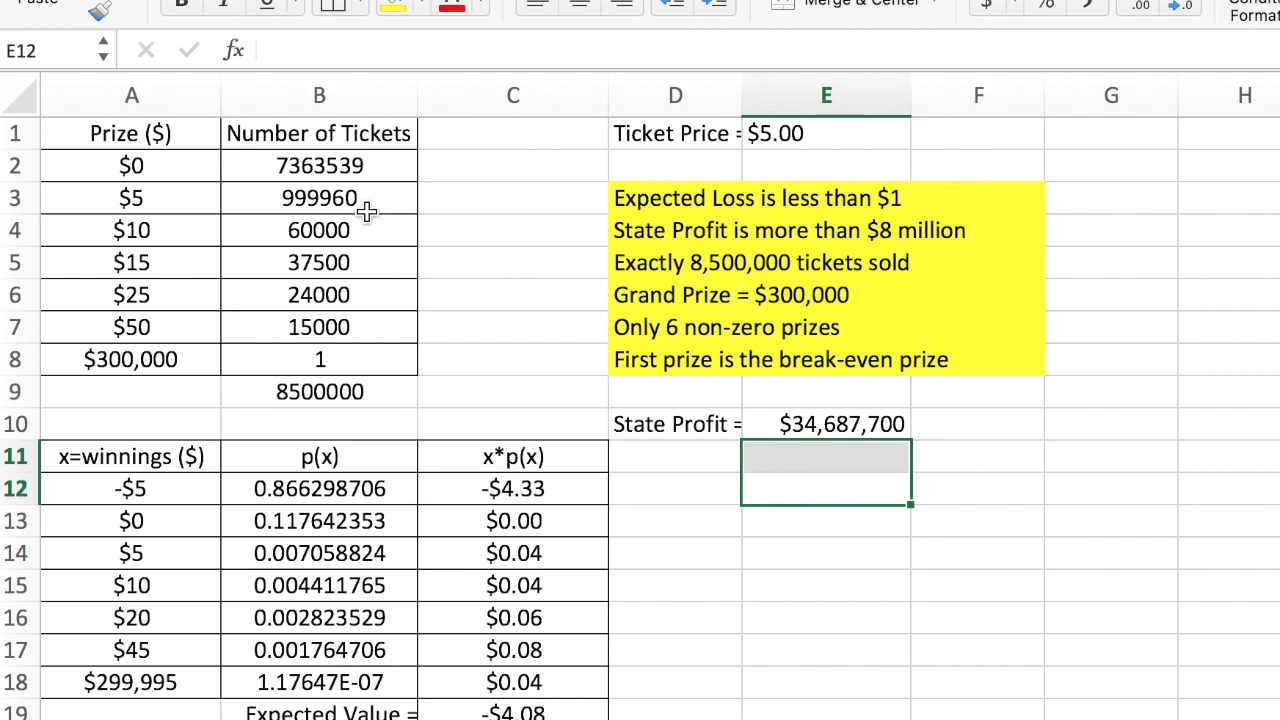
# - Set the ticket counts for the $5 and $10 prizes in B3 and B4 to 3000000 and 1000000
pyautogui.click(342, 195)
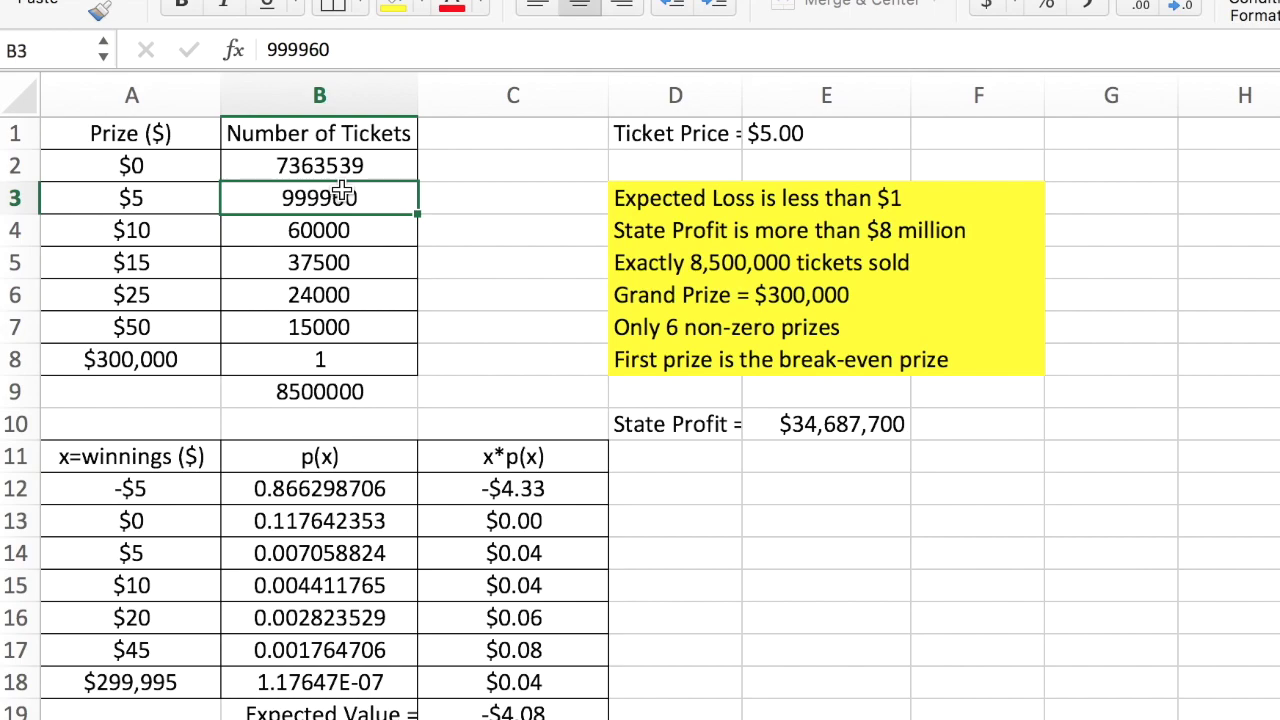
pyautogui.write('3000')
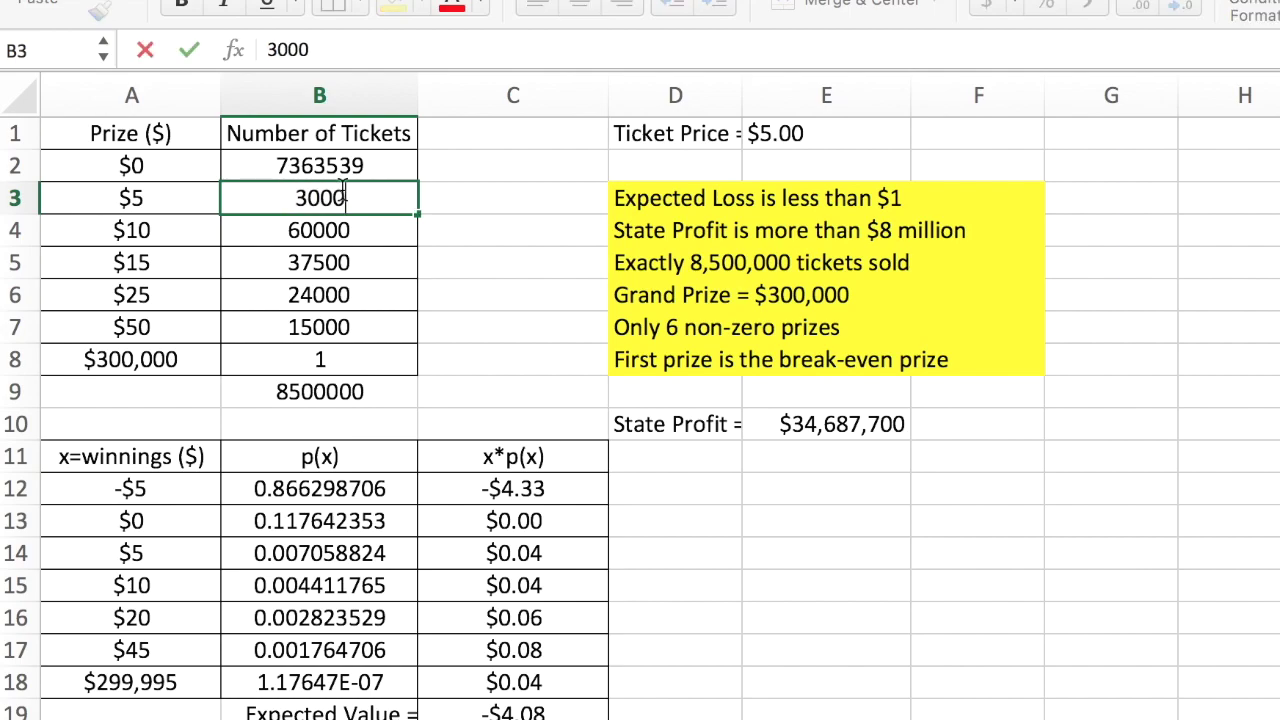
pyautogui.write('000')
pyautogui.press('Return')
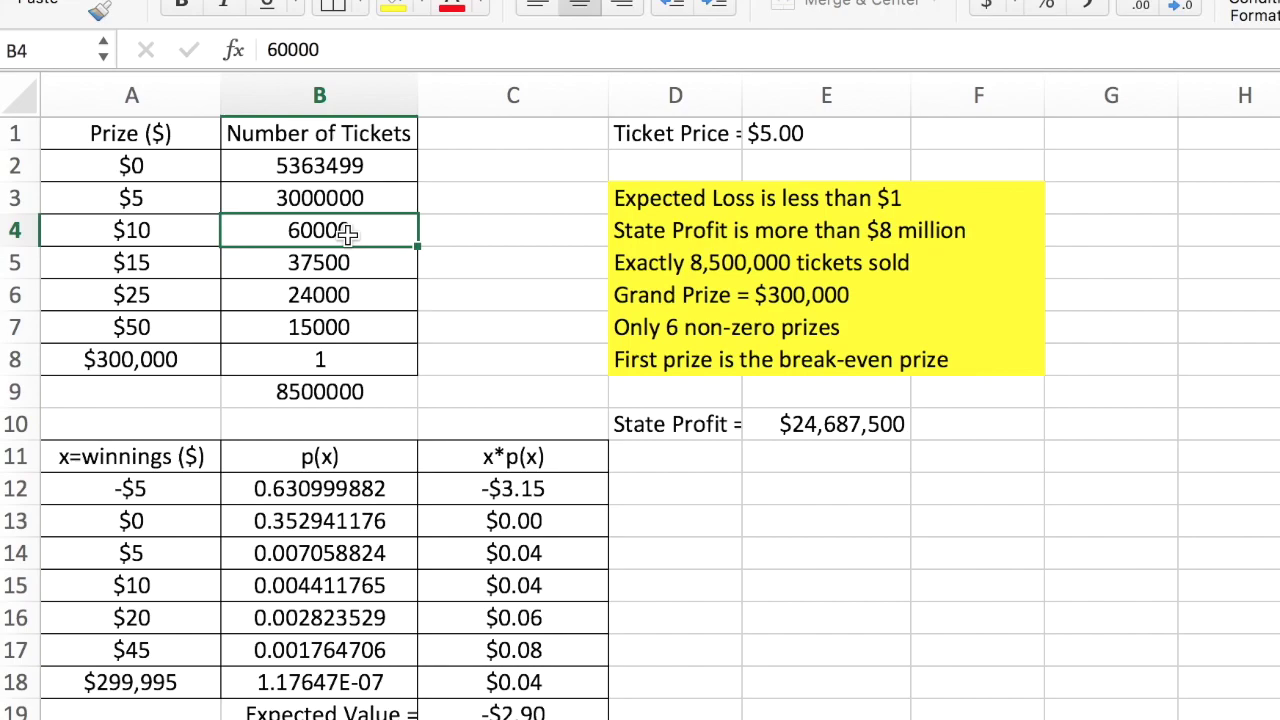
pyautogui.write('100')
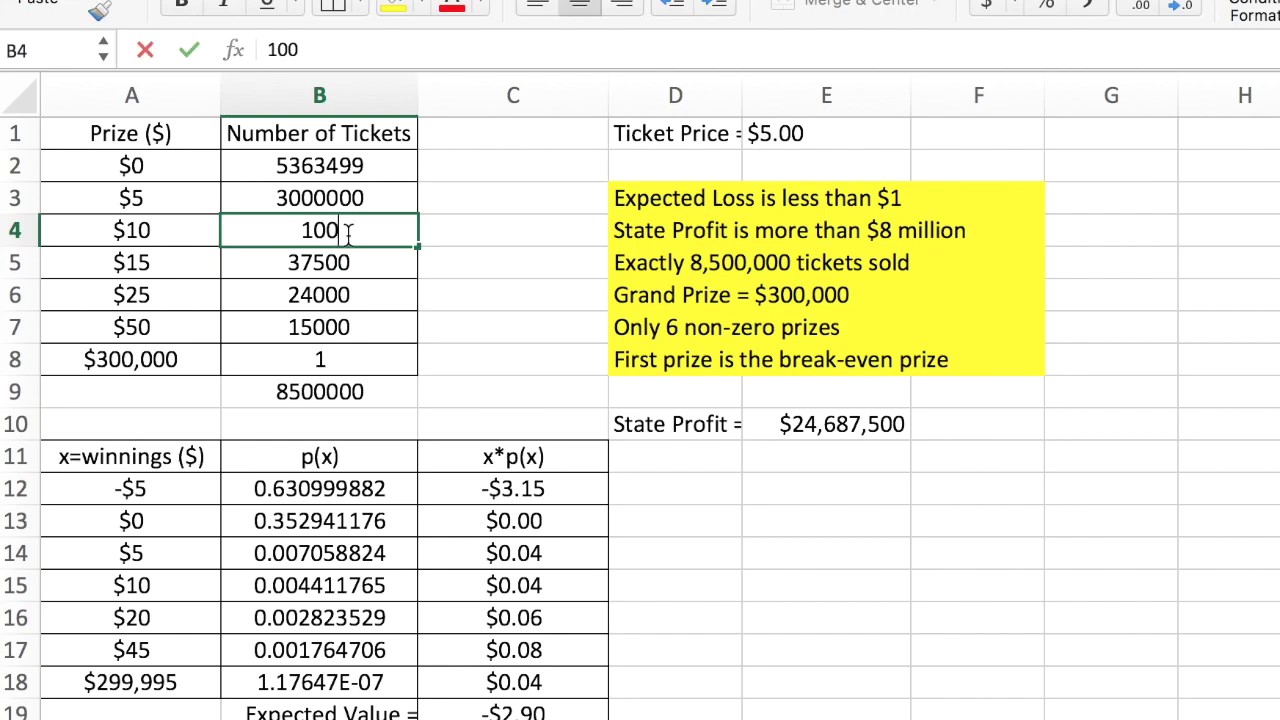
pyautogui.write('0000')
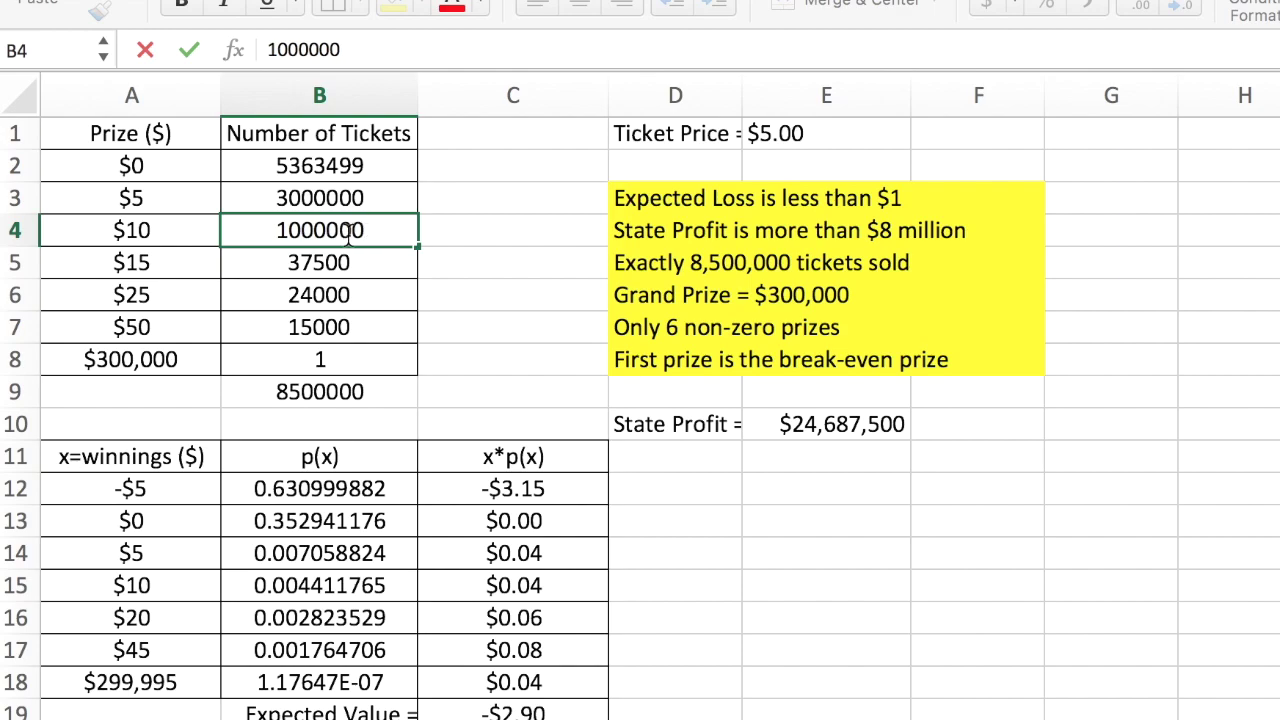
pyautogui.press('Return')
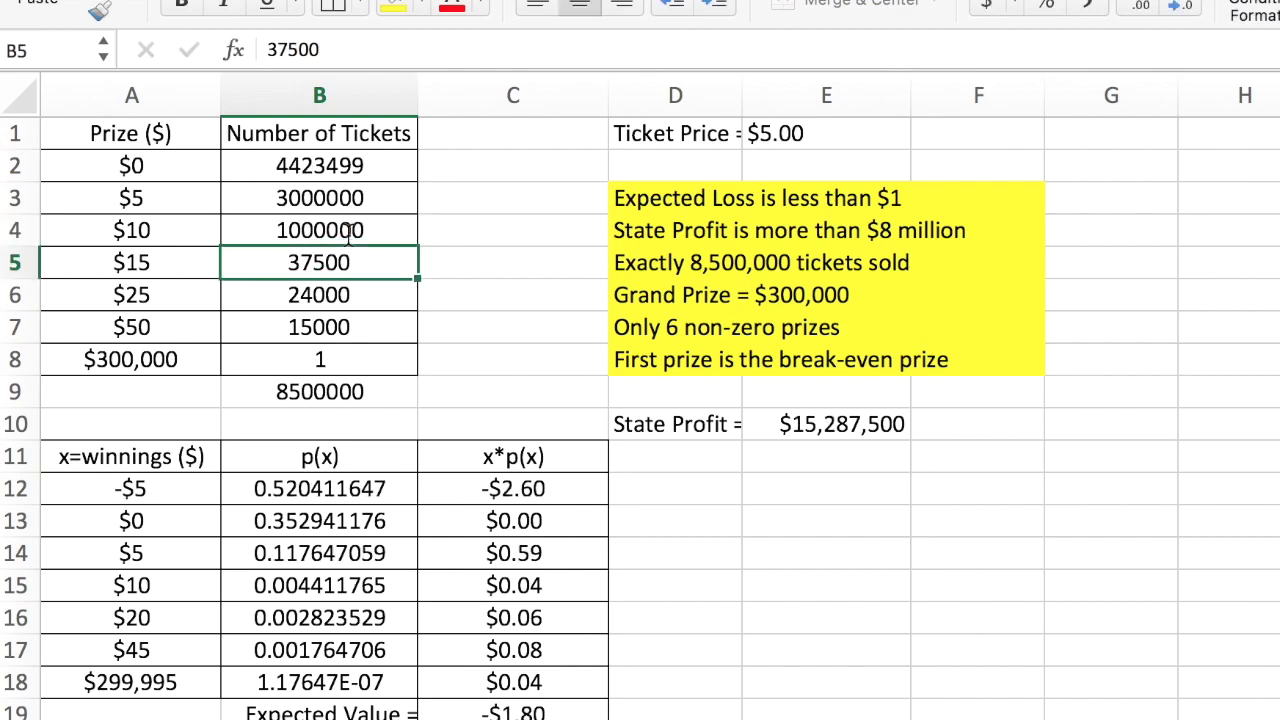
pyautogui.moveTo(509, 710); pyautogui.dragTo(535, 712)
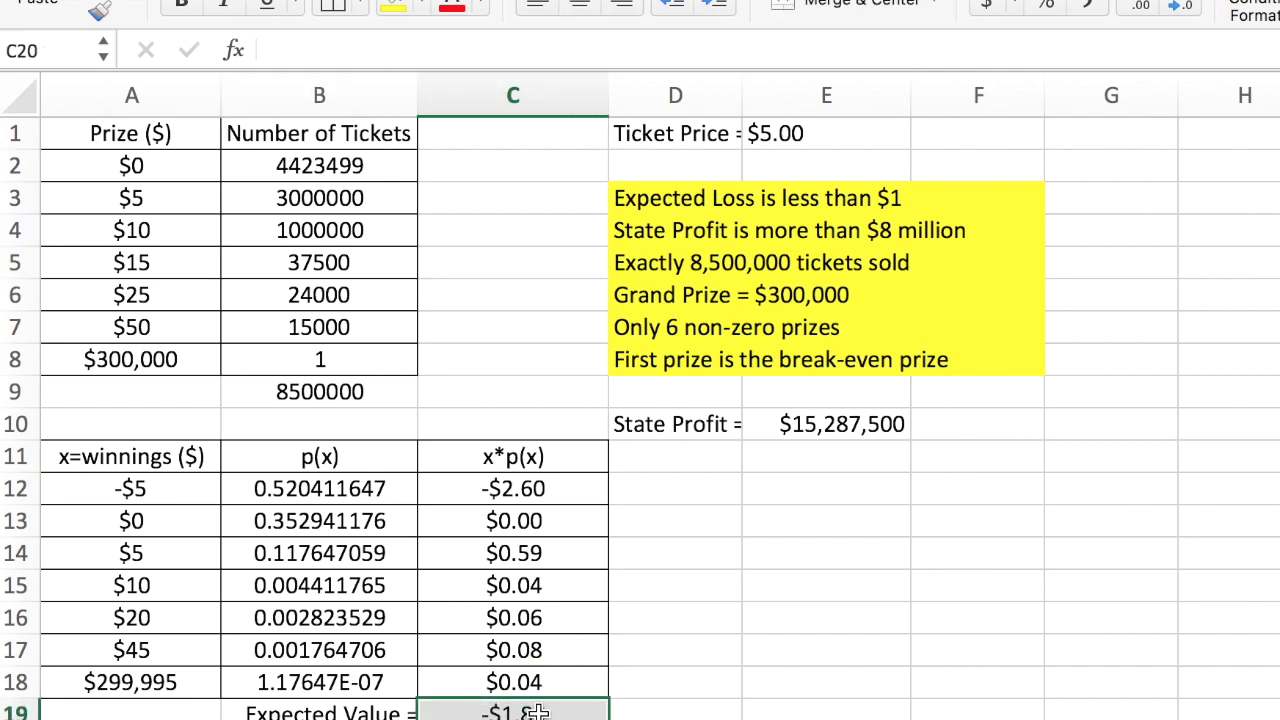
# - Set the ticket counts for the $15 and $25 prizes in B5 and B6 to 400000 and 100000
pyautogui.click(354, 259)
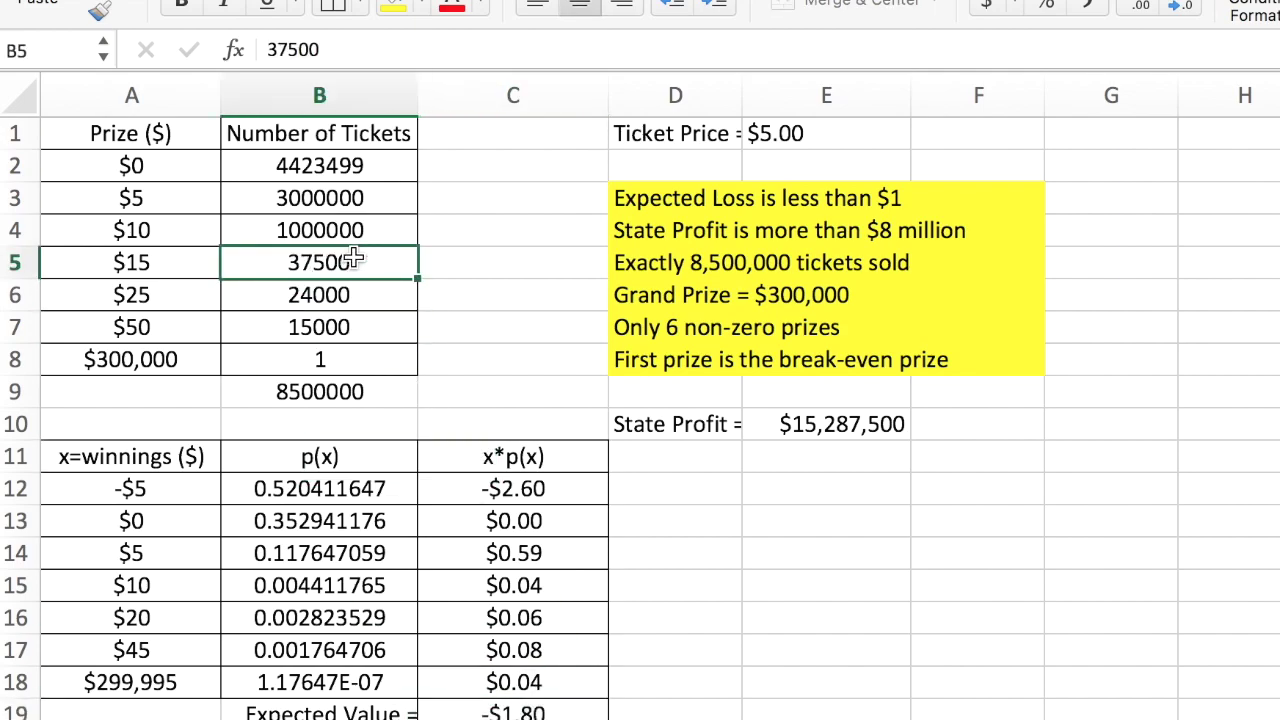
pyautogui.write('400000')
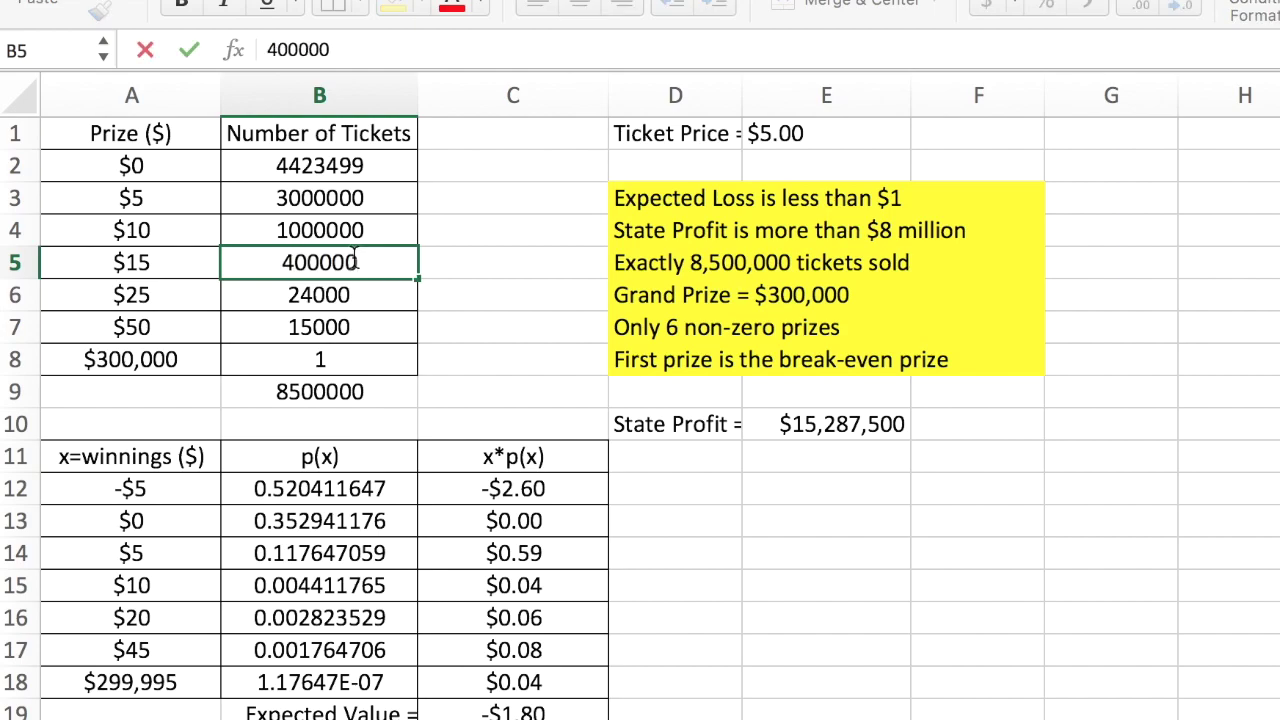
pyautogui.press('Return')
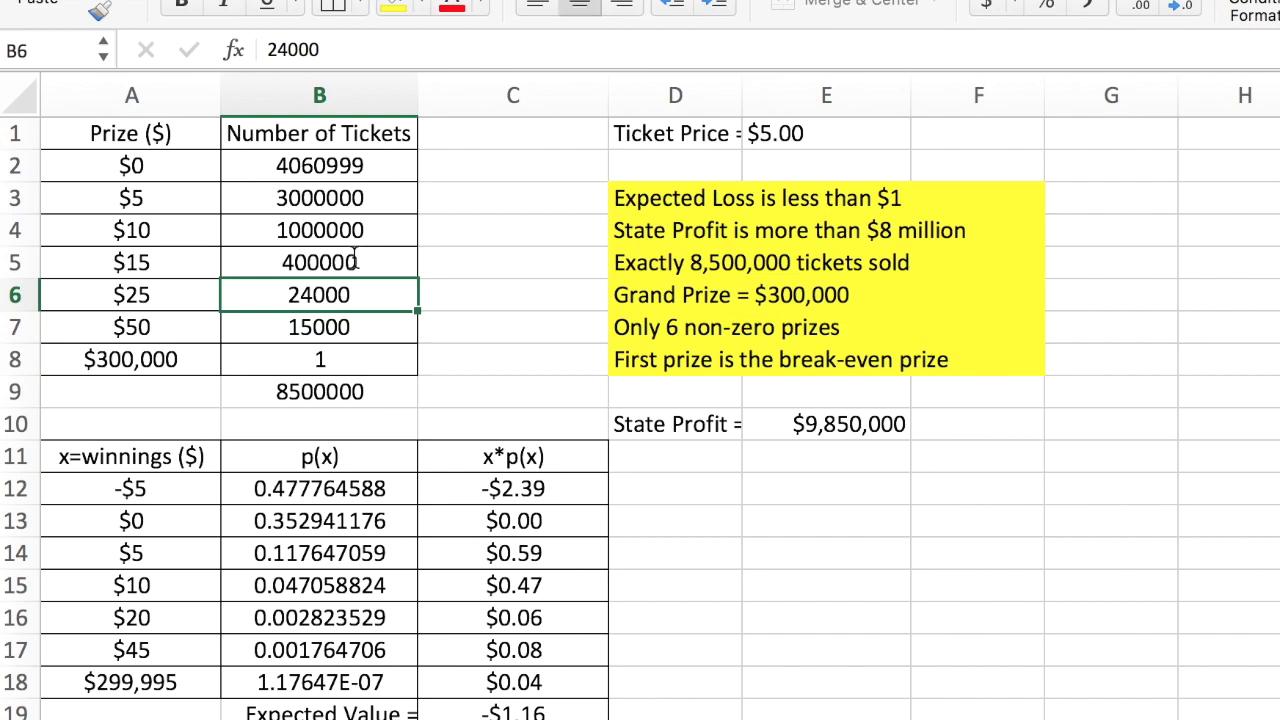
pyautogui.write('10000')
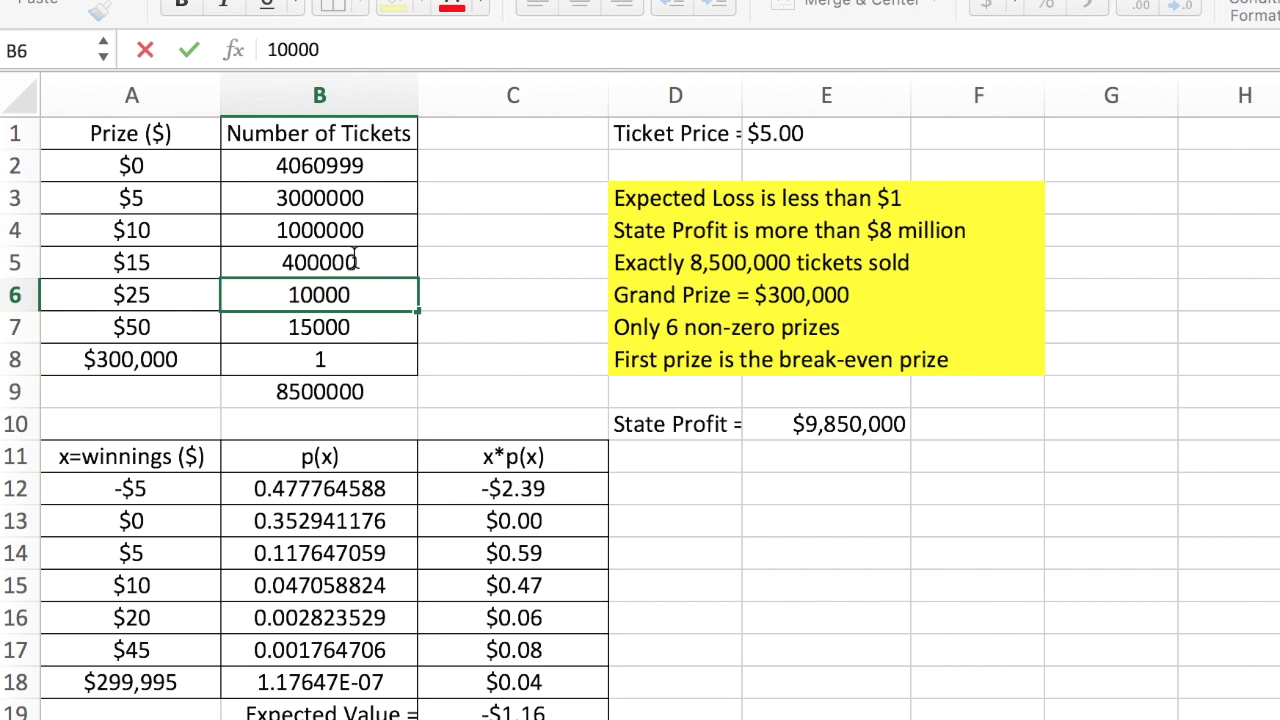
pyautogui.write('0')
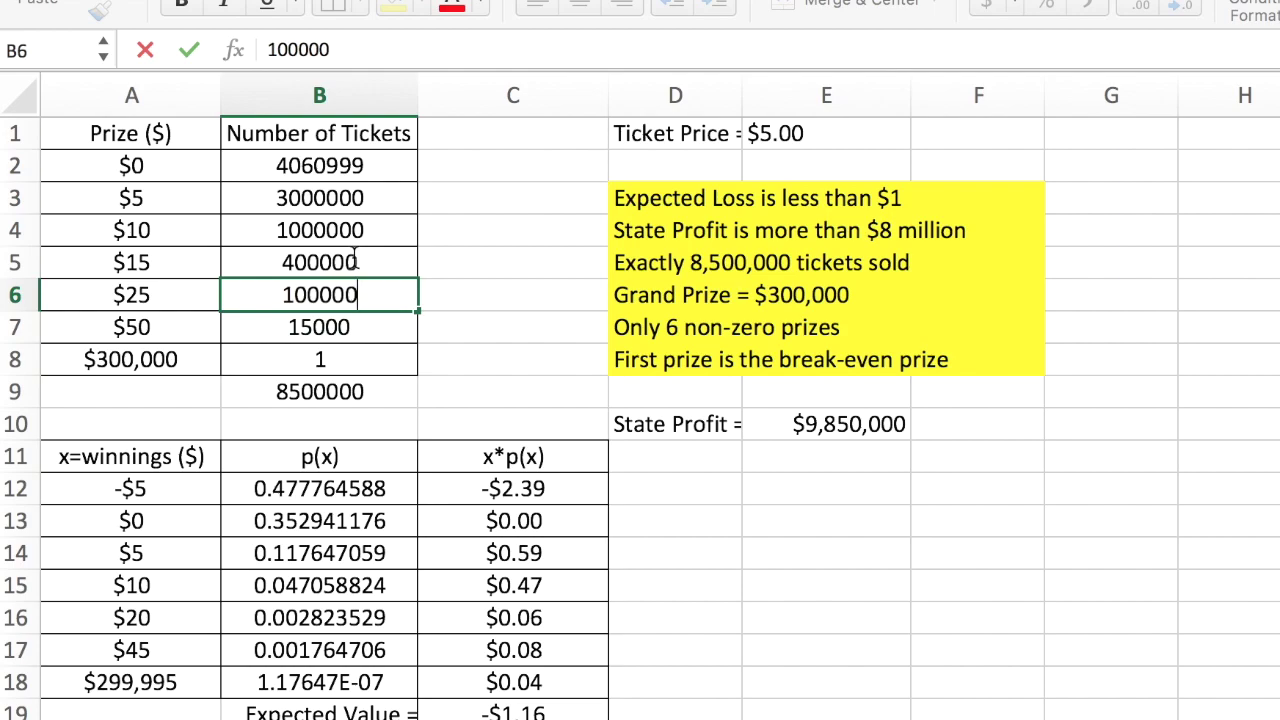
pyautogui.press('Return')
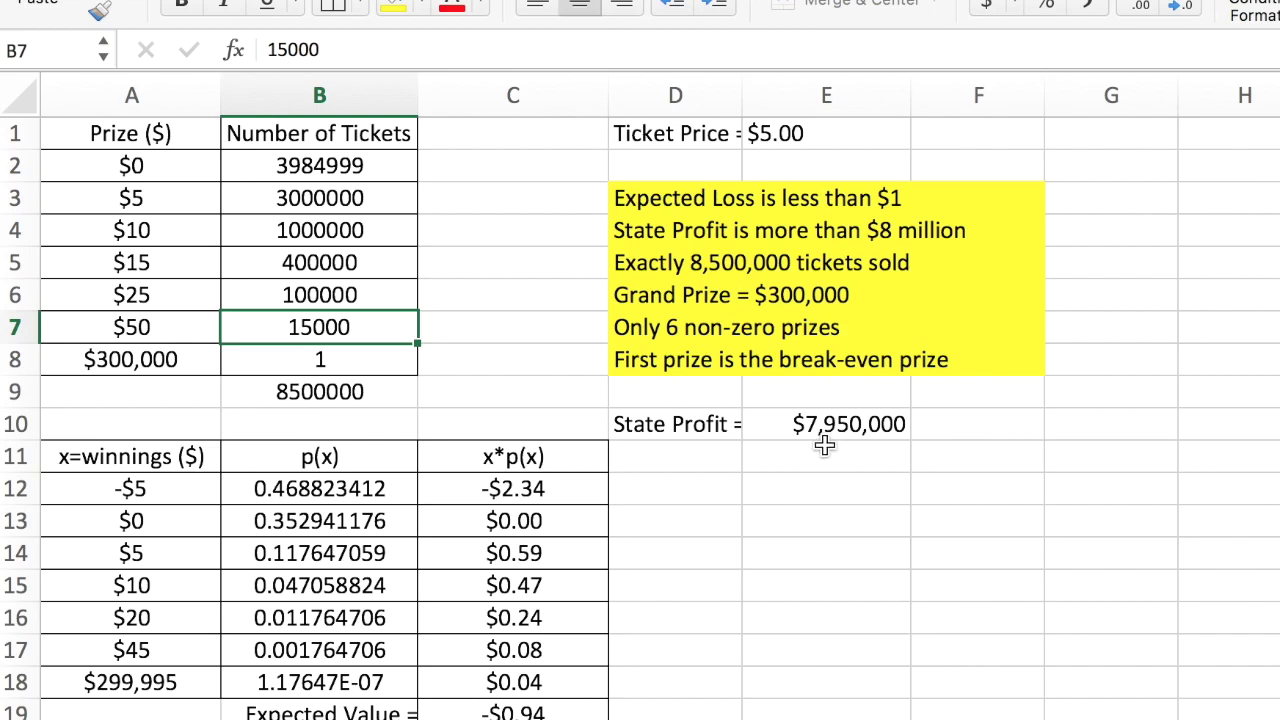
# - Set the number of tickets for the $50 prize in B7 to 7000
pyautogui.write('7000')
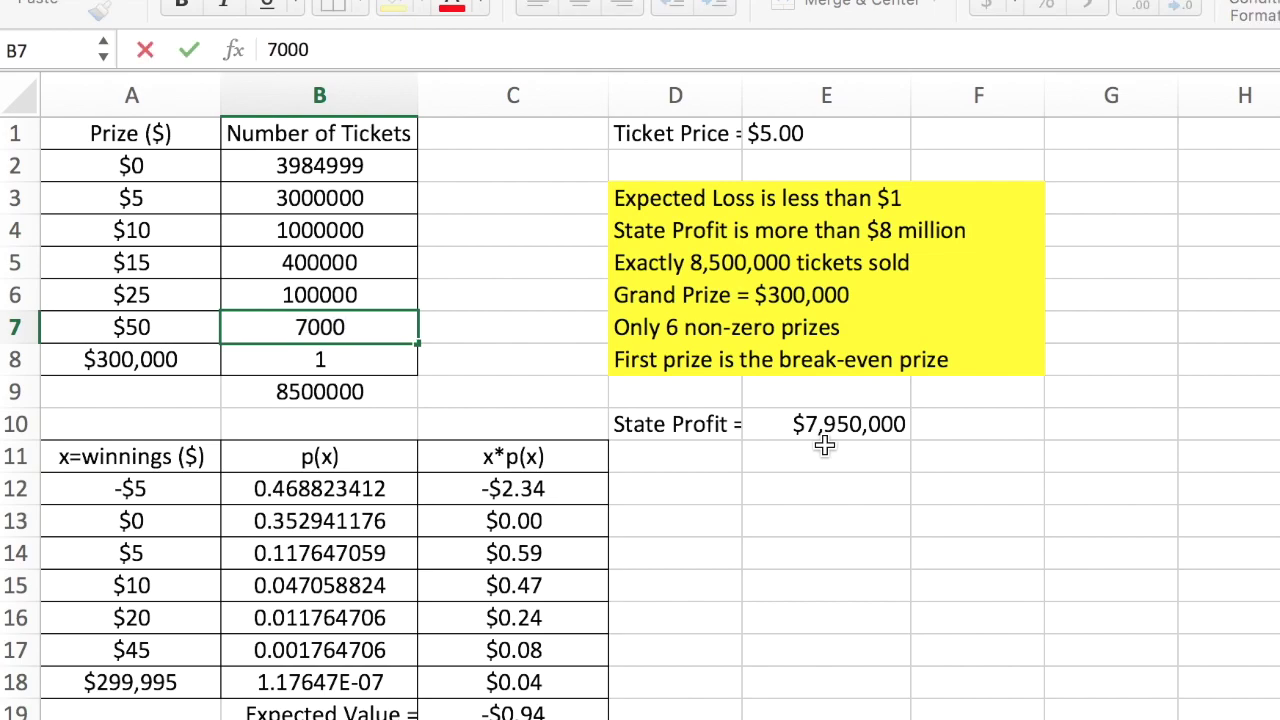
pyautogui.write('0')
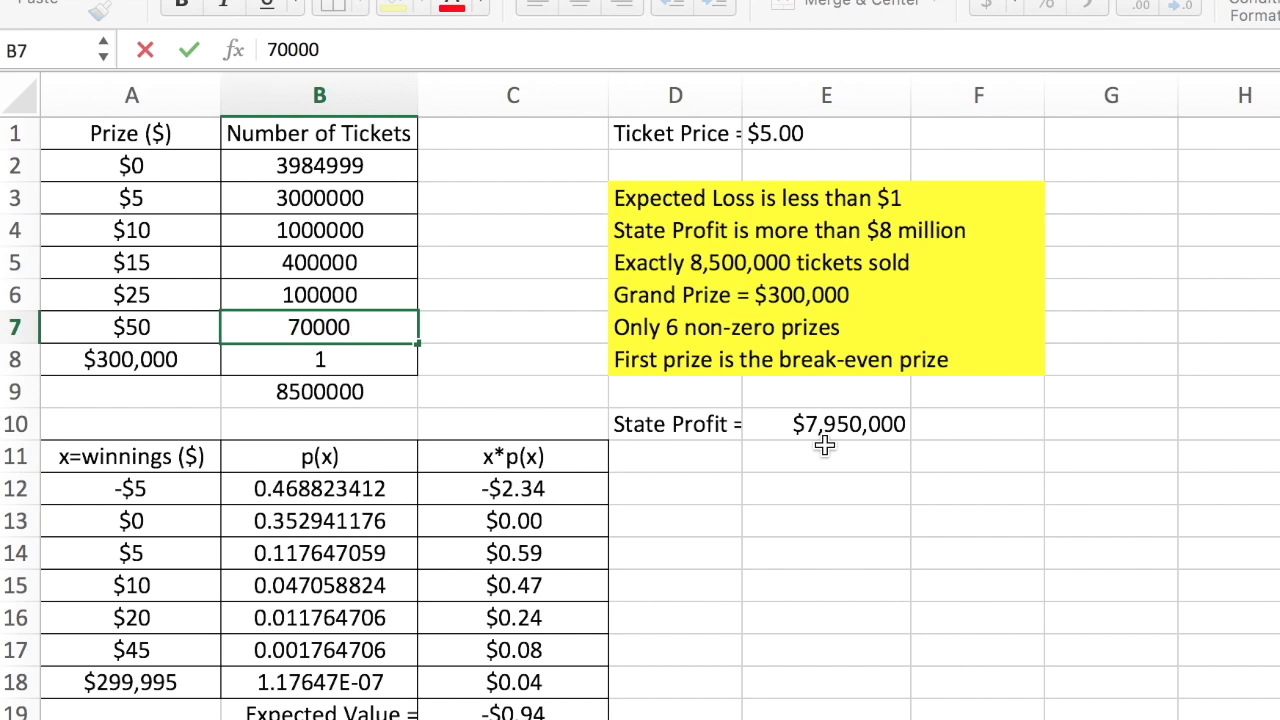
pyautogui.press('BackSpace')
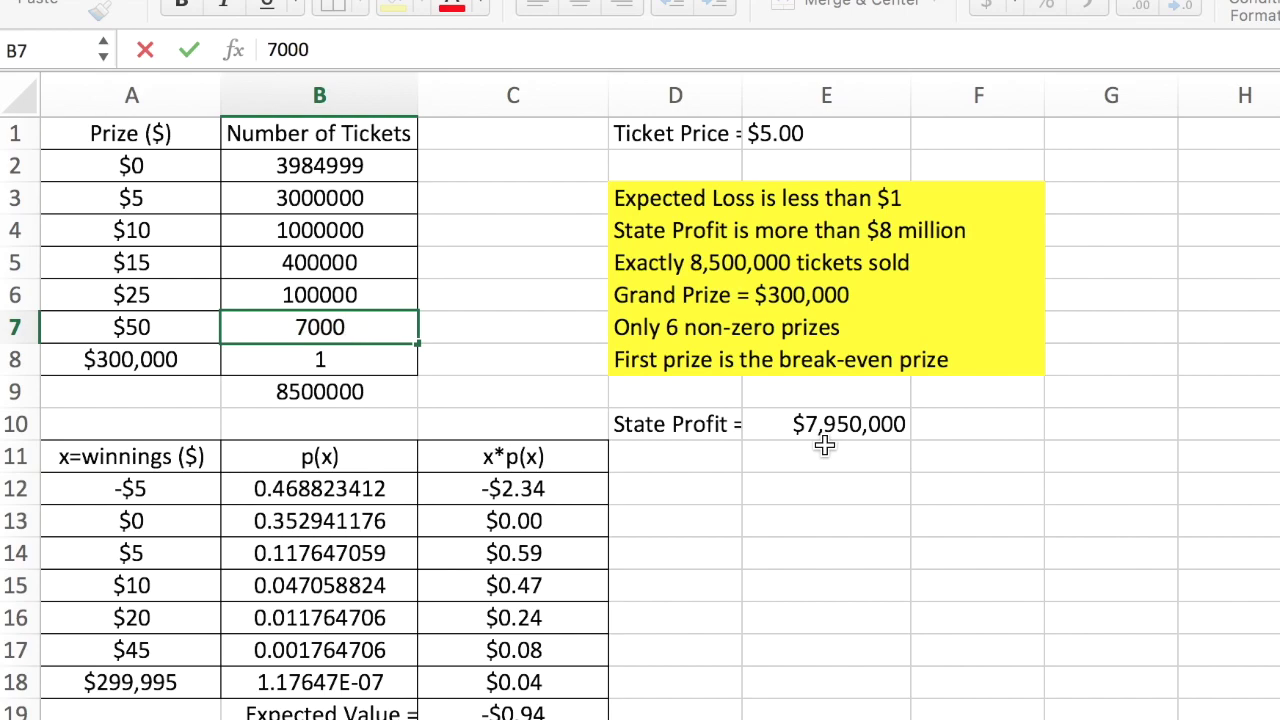
pyautogui.press('Return')
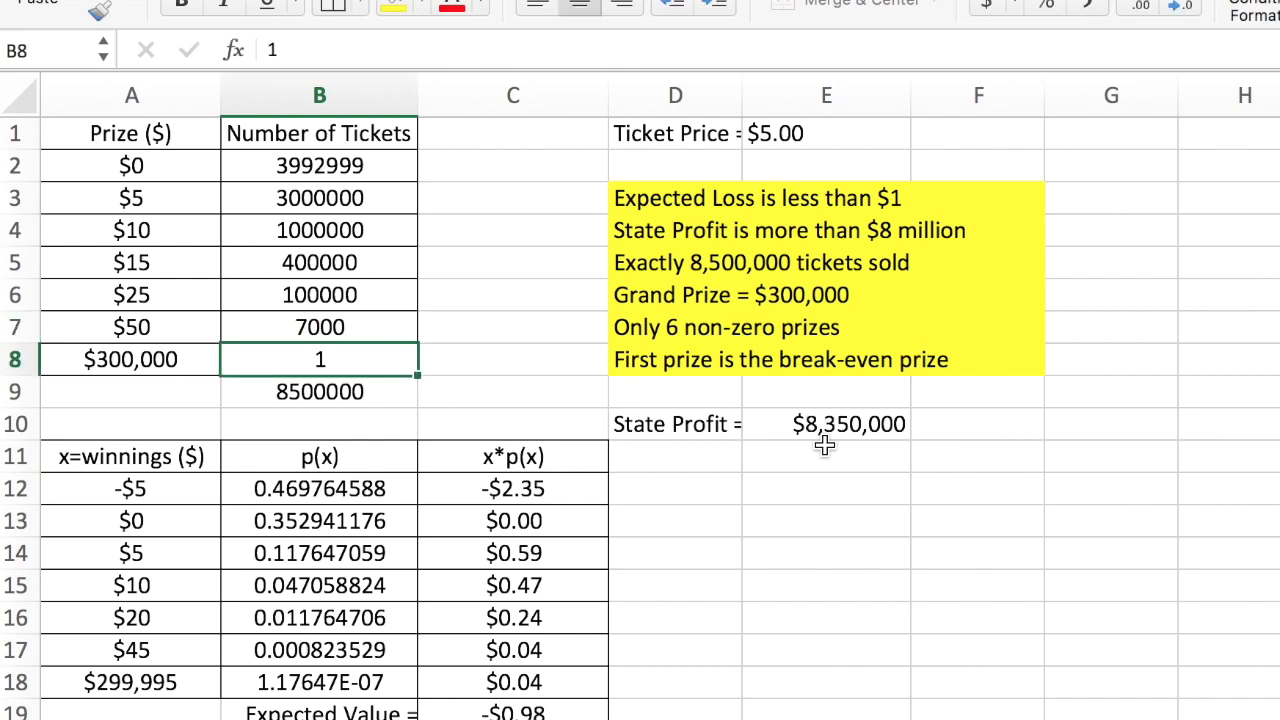